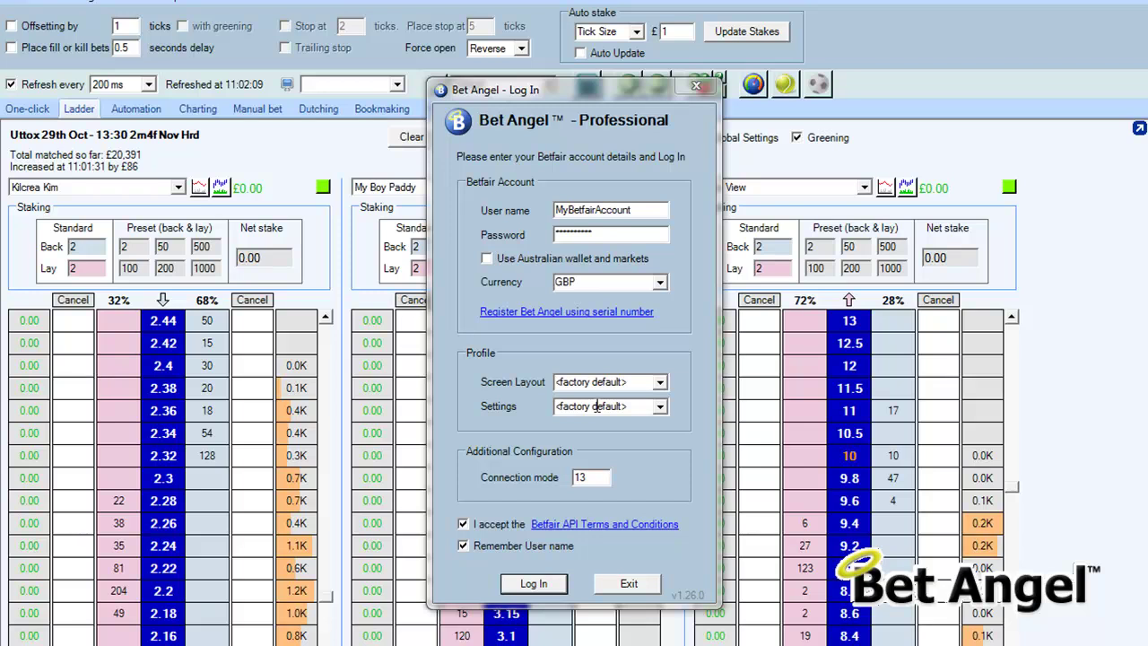
# Step: Move the Log In dialog aside and log in with the factory default layout and settings
pyautogui.moveTo(621, 93); pyautogui.dragTo(920, 144)
pyautogui.press('Return')
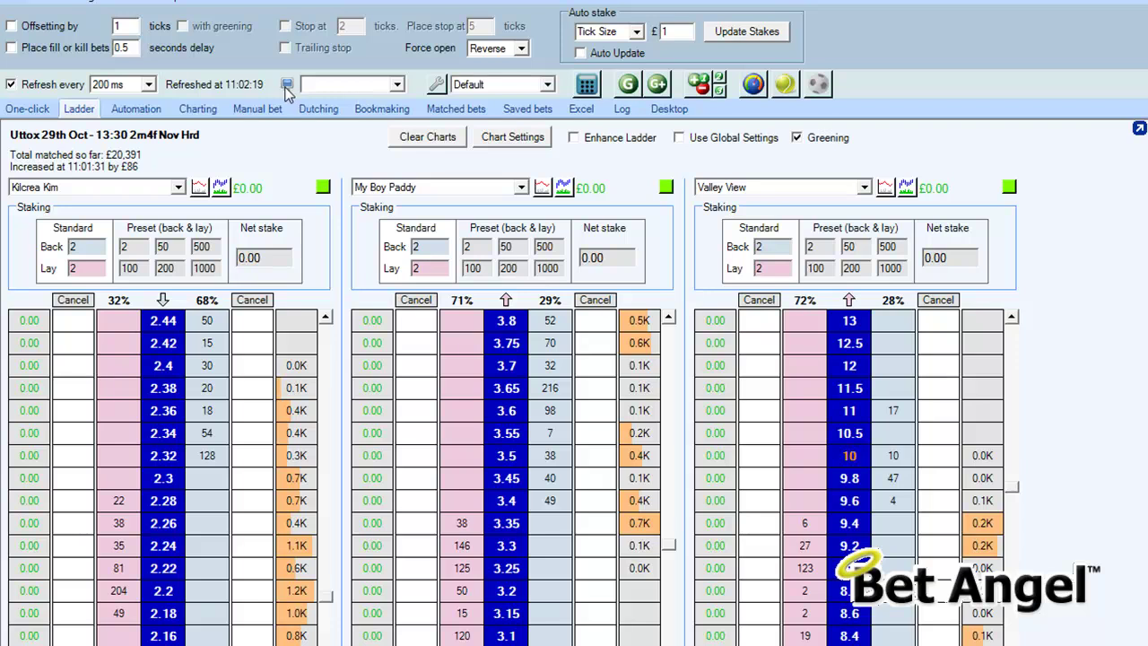
# Step: Select the Chart screen layout, then show the Manual bet grid of all 11 Uttoxeter runners
pyautogui.click(396, 85)
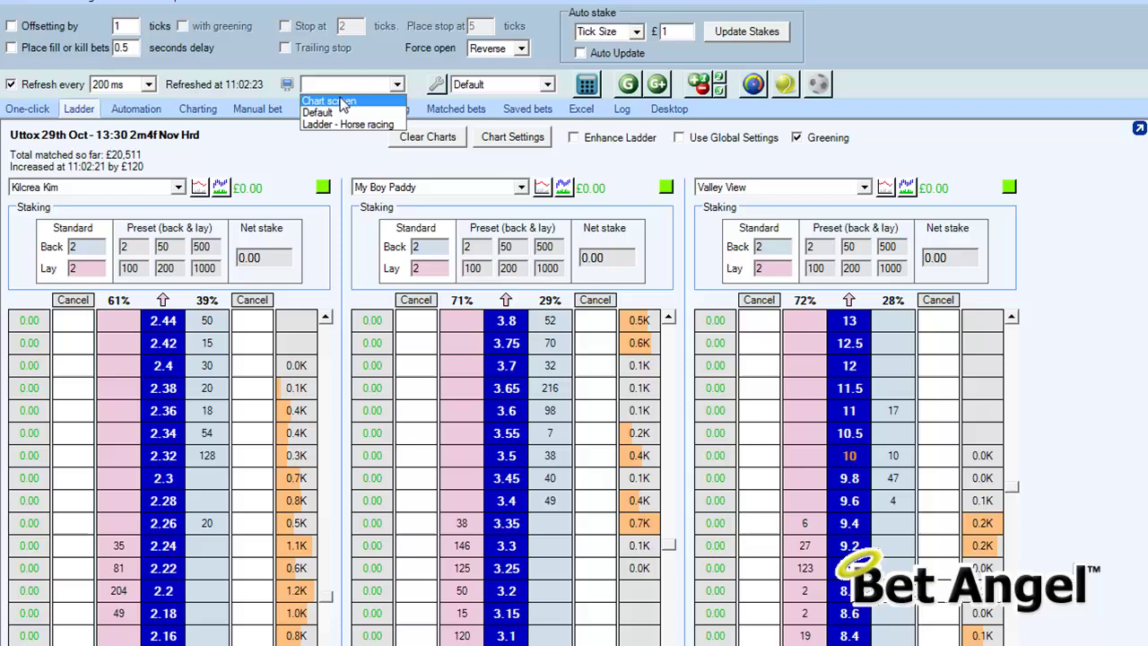
pyautogui.click(355, 93)
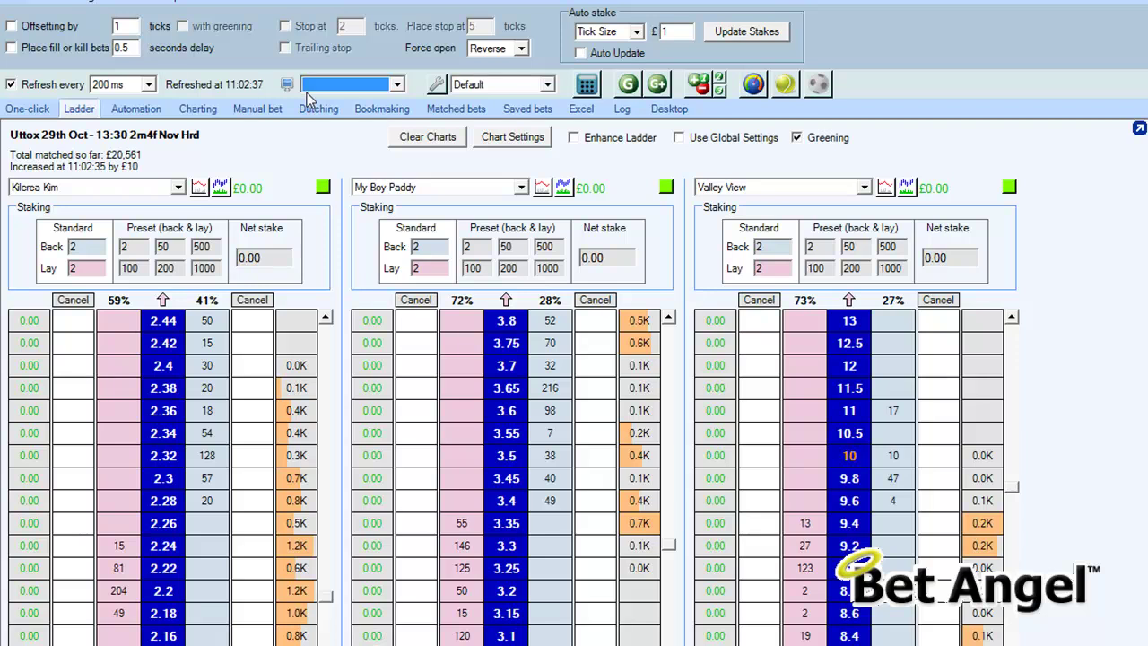
pyautogui.click(268, 113)
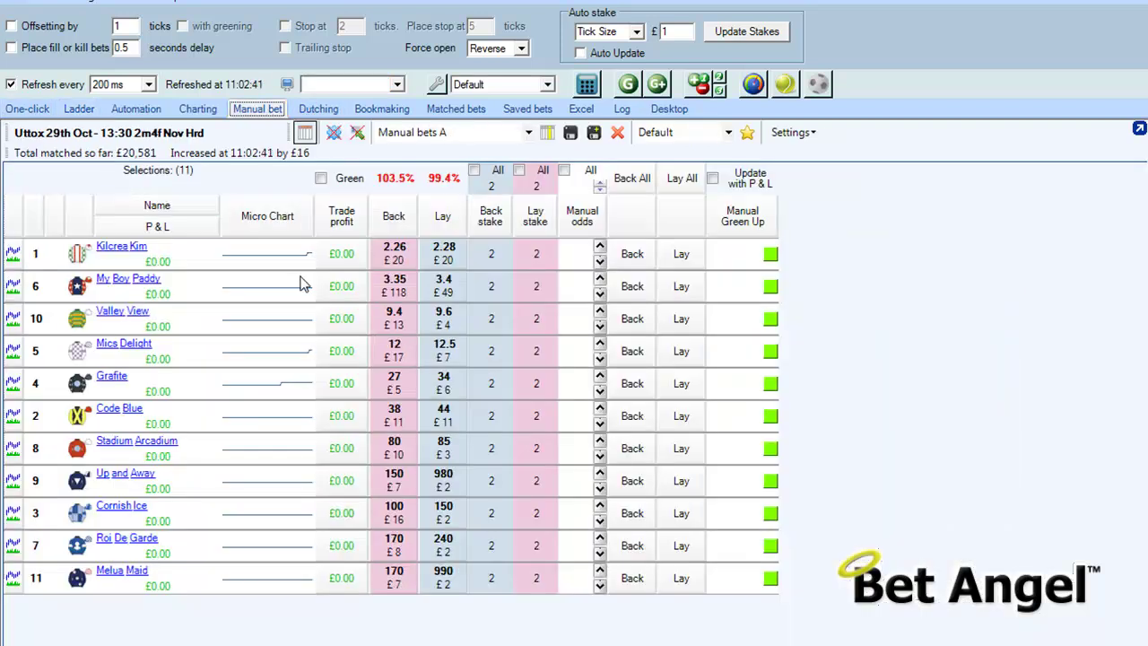
# Step: Apply the 'micro charts ltp' layout to Manual bet, hide its column headers, and undock it
pyautogui.click(491, 135)
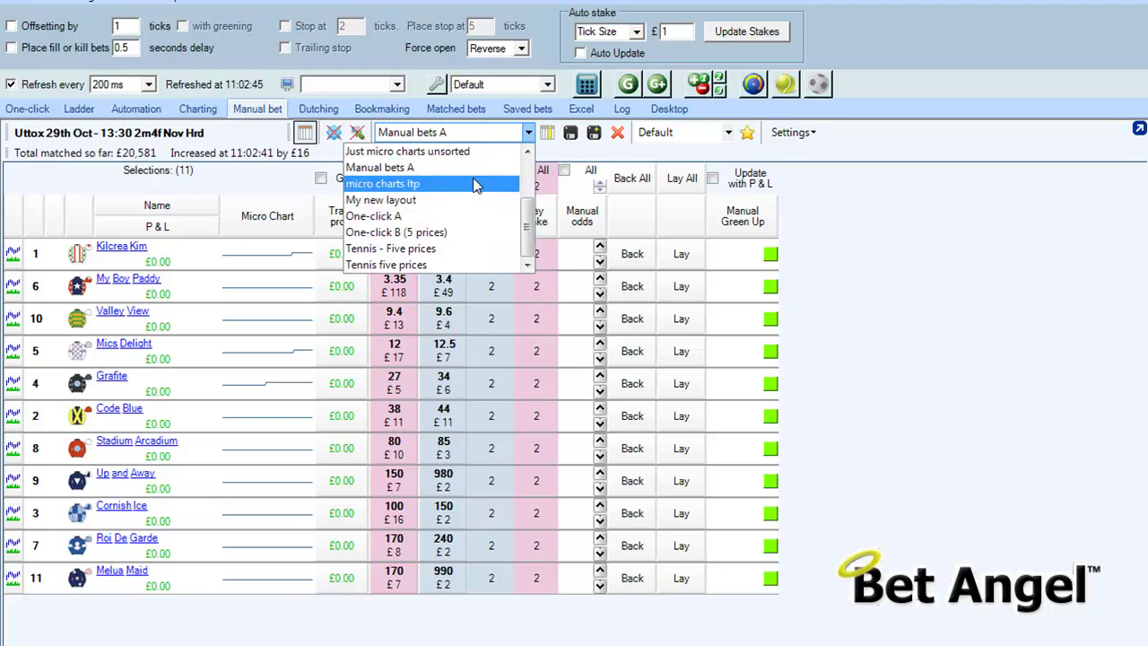
pyautogui.click(476, 184)
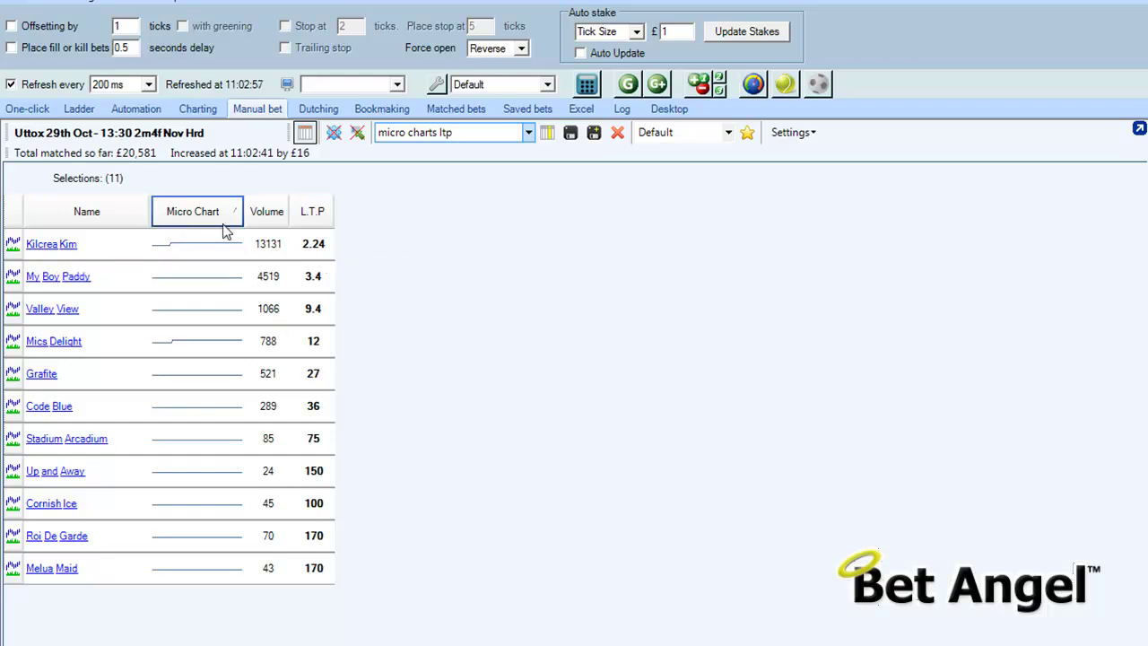
pyautogui.click(305, 137)
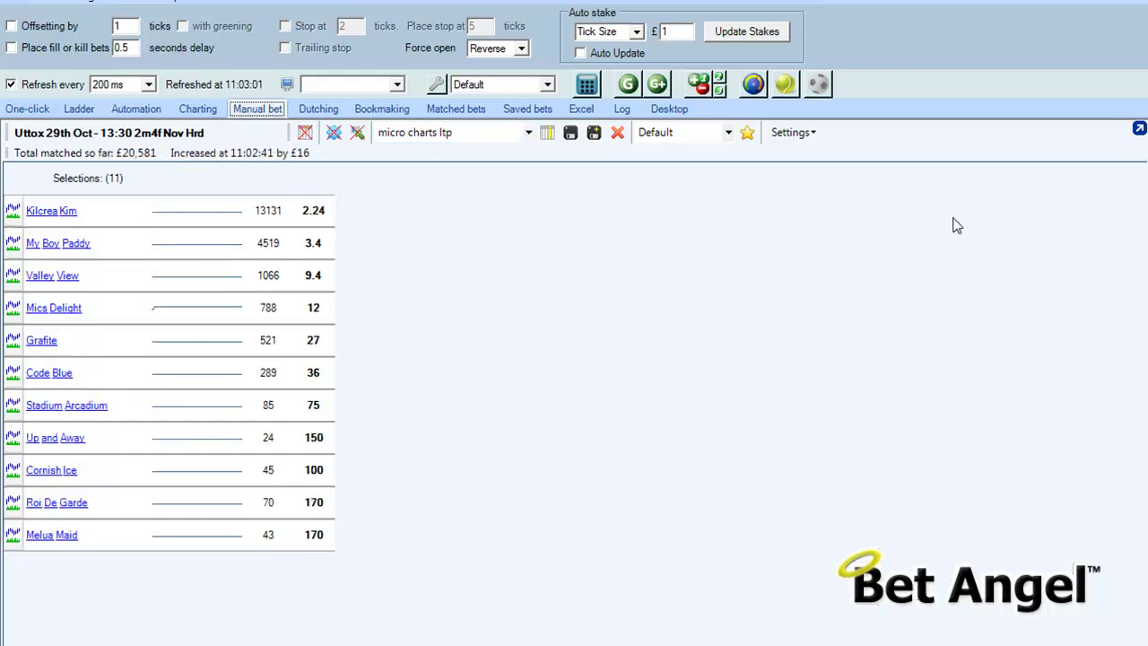
pyautogui.click(1139, 130)
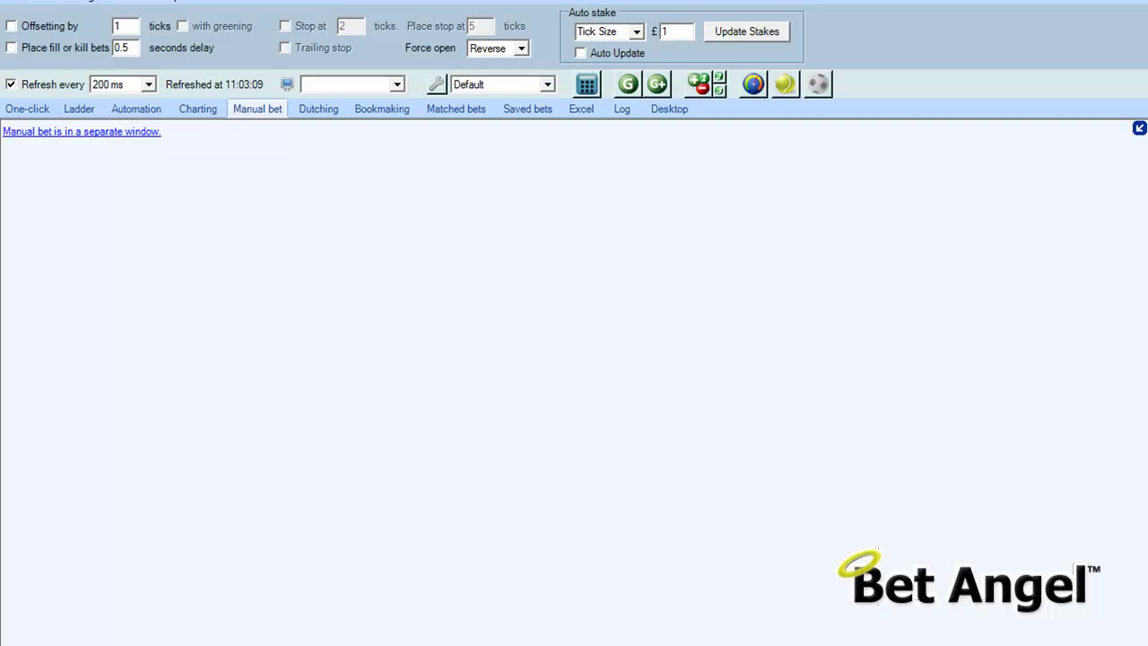
# Step: Park the floating Manual bet window at the top right and return the main window to the Ladder page
pyautogui.moveTo(560, 68); pyautogui.dragTo(649, 140)
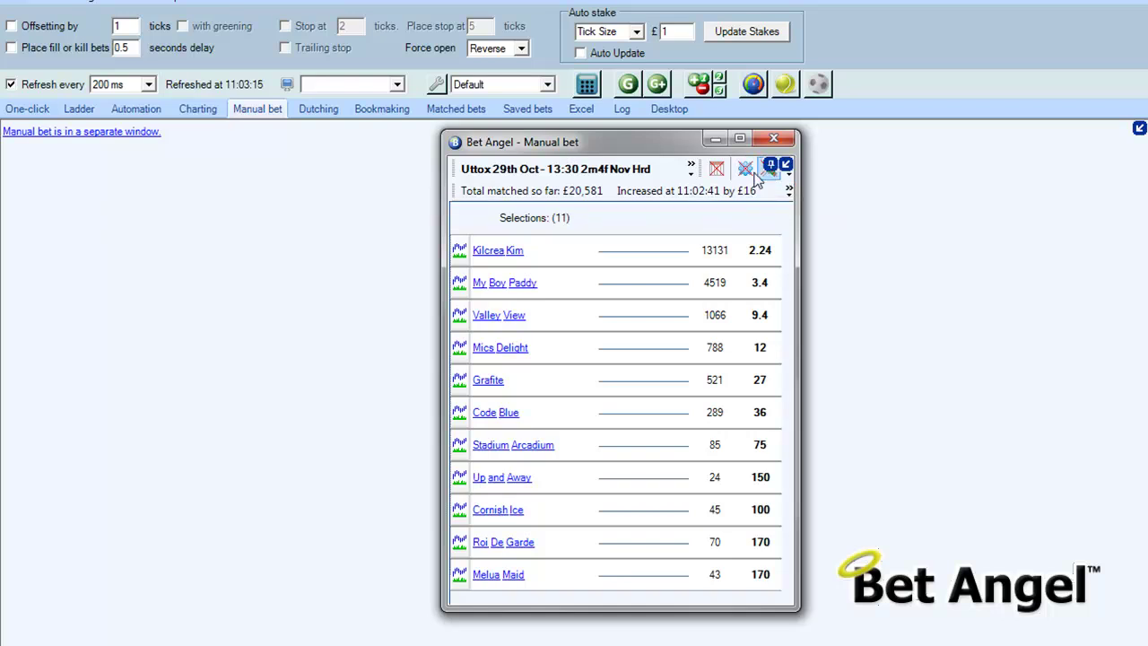
pyautogui.moveTo(654, 139); pyautogui.dragTo(1006, 85)
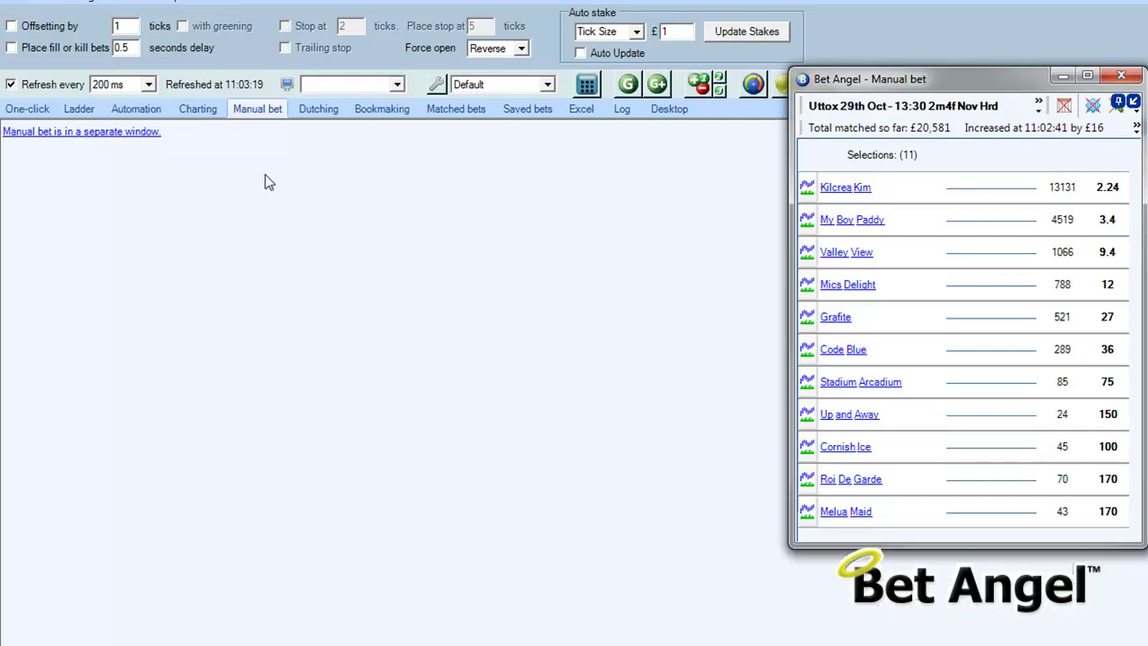
pyautogui.click(87, 109)
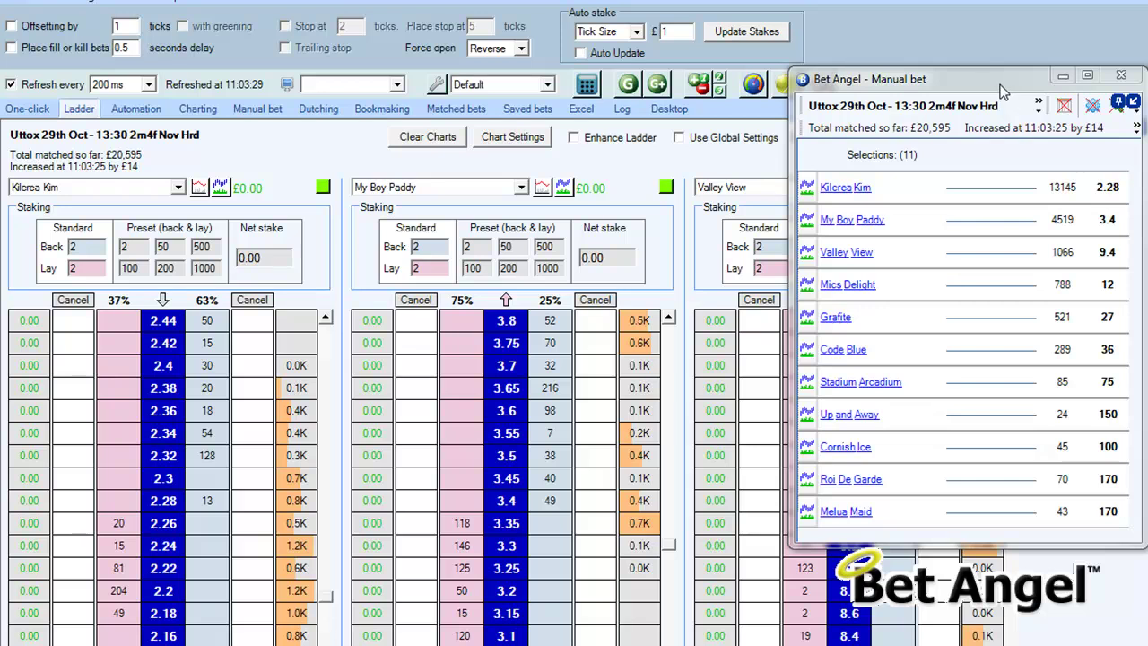
pyautogui.moveTo(1002, 89); pyautogui.dragTo(986, 108)
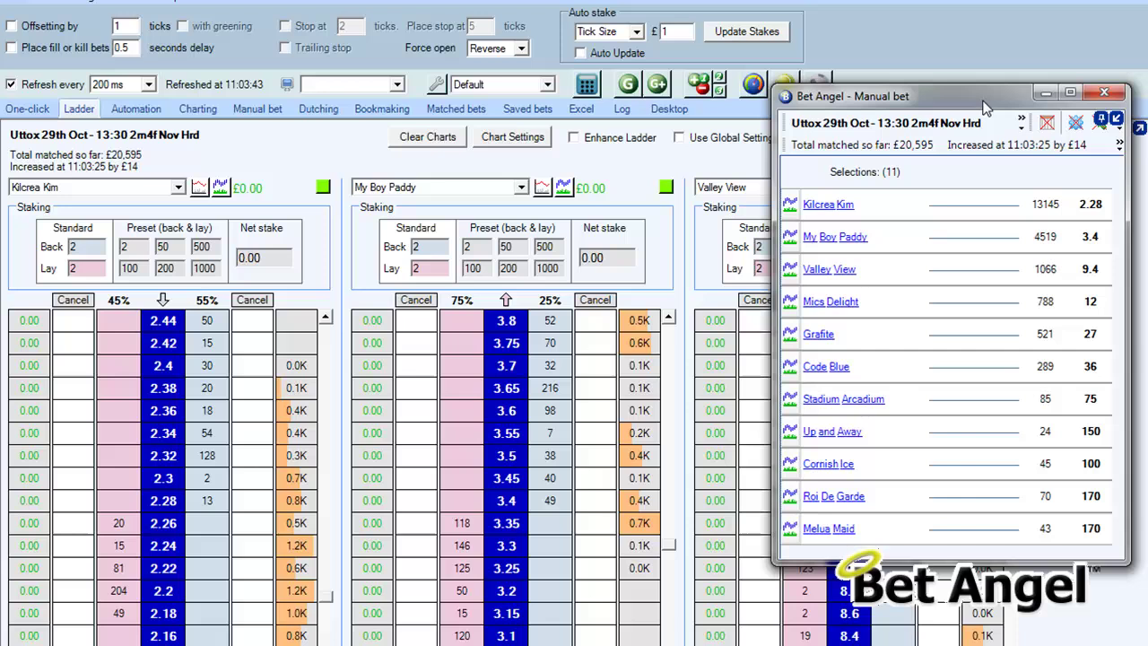
pyautogui.click(1103, 93)
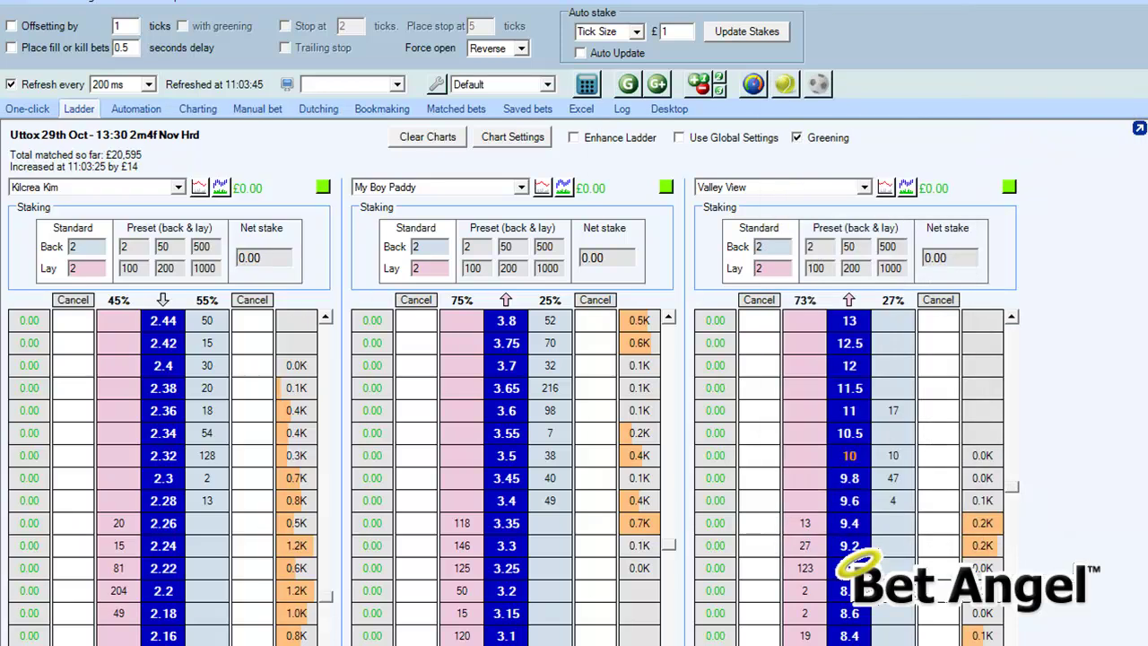
pyautogui.moveTo(1147, 54); pyautogui.dragTo(989, 83)
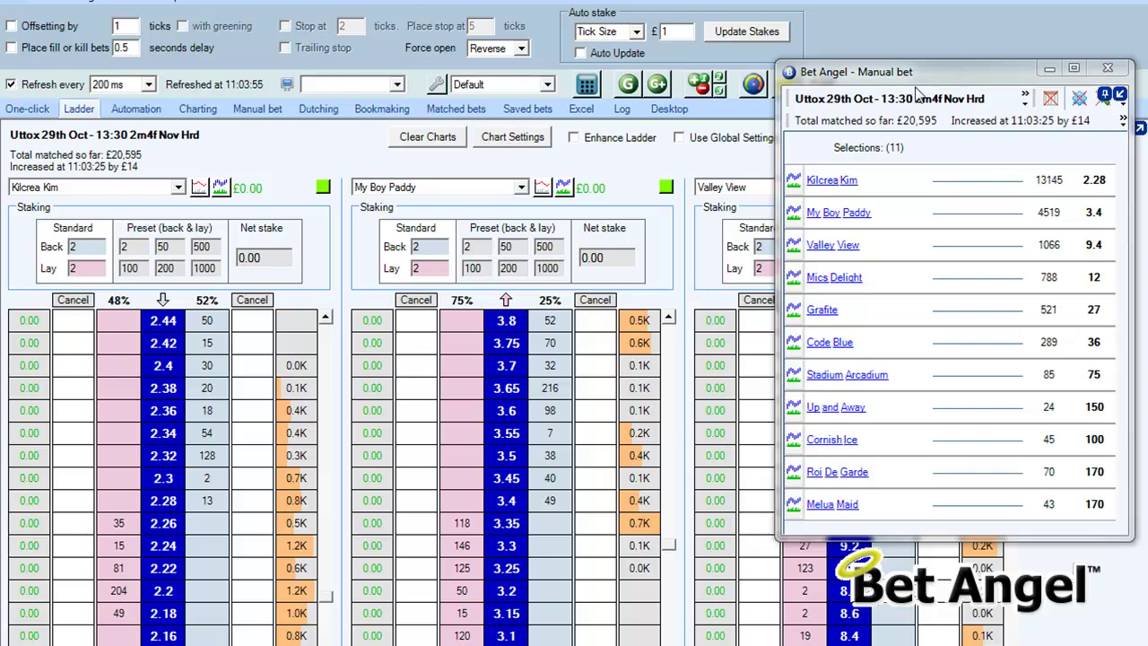
# Step: Undock the ladder and fit its window just below the main toolbar
pyautogui.click(1140, 130)
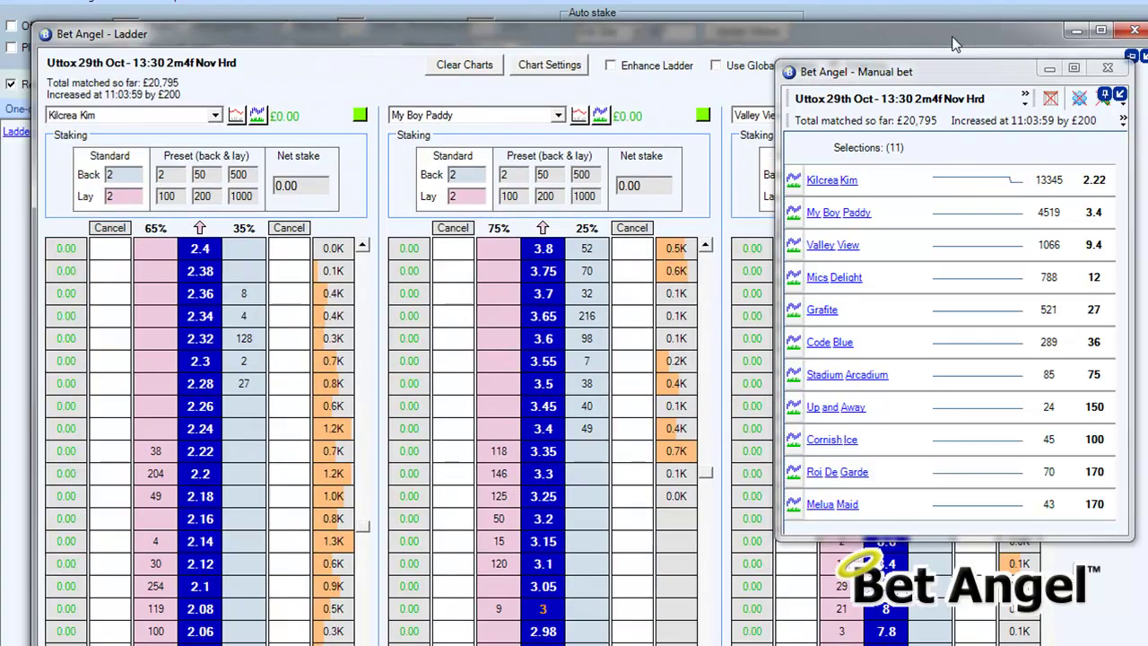
pyautogui.moveTo(954, 40); pyautogui.dragTo(893, 25)
pyautogui.doubleClick(893, 25)
pyautogui.moveTo(946, 77); pyautogui.dragTo(966, 428)
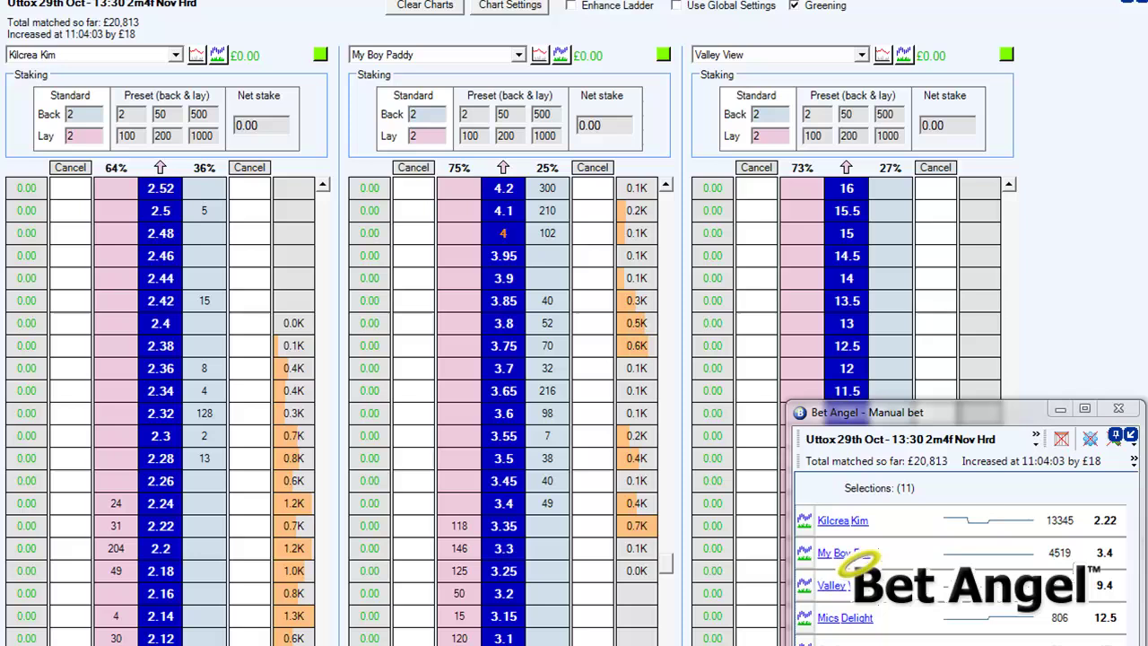
pyautogui.moveTo(908, 0); pyautogui.dragTo(915, 137)
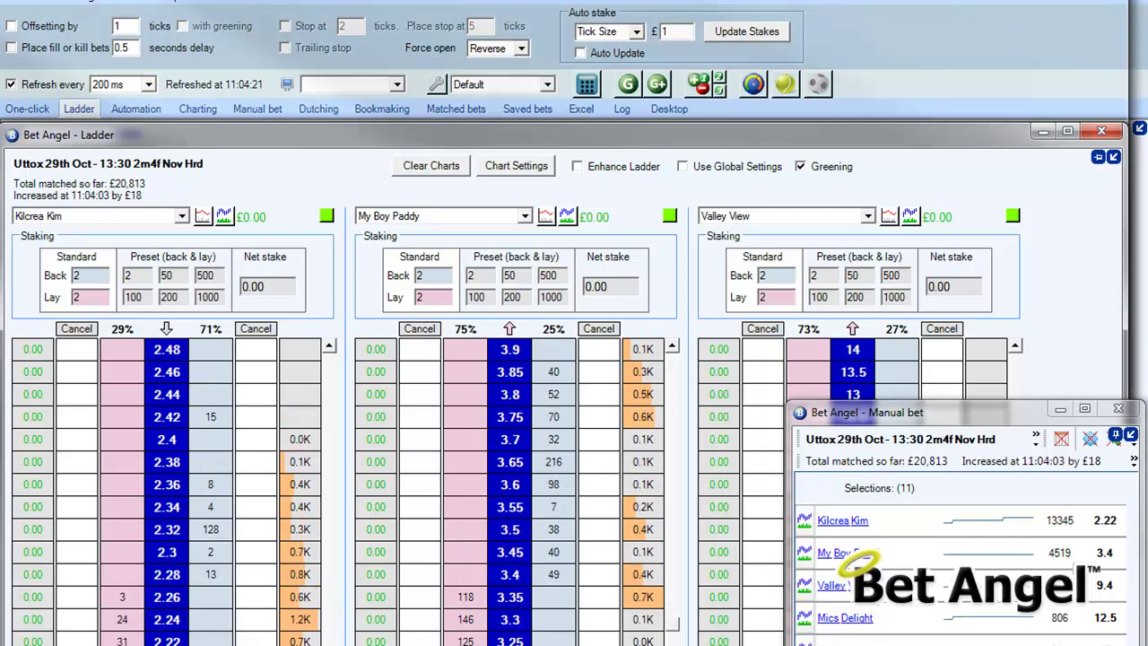
pyautogui.moveTo(974, 128)
pyautogui.mouseDown()
pyautogui.moveTo(974, 2)
pyautogui.moveTo(973, 137)
pyautogui.moveTo(968, 126)
pyautogui.mouseUp()
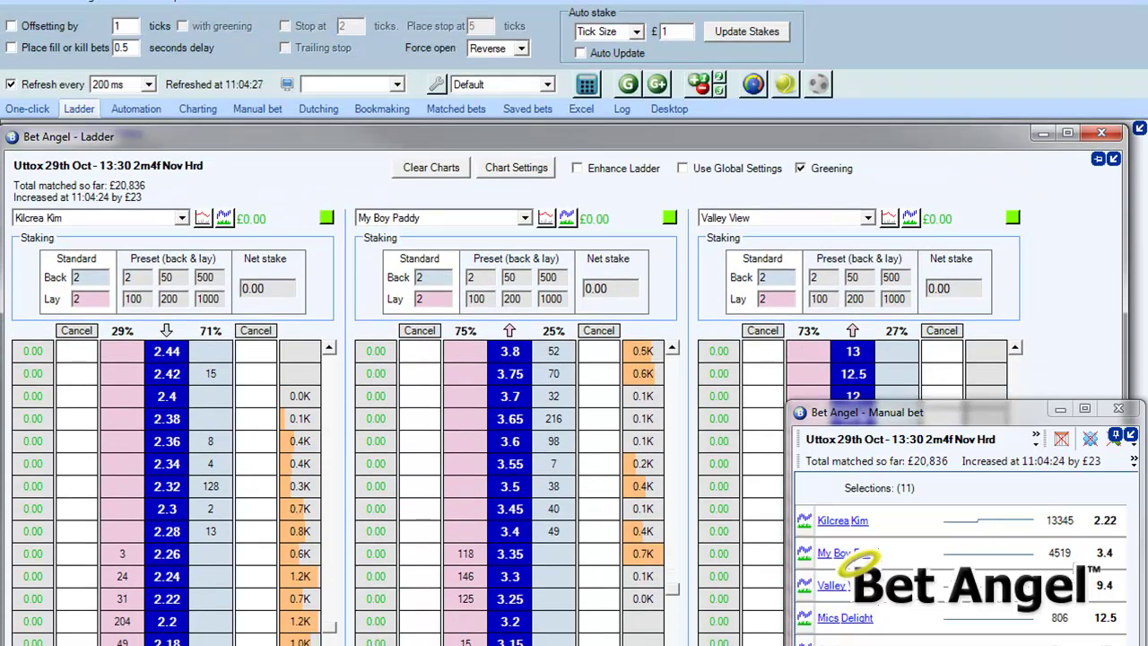
# Step: Minimize and restore the Ladder window, widen it slightly, and bring it in front of Manual bet
pyautogui.click(1042, 133)
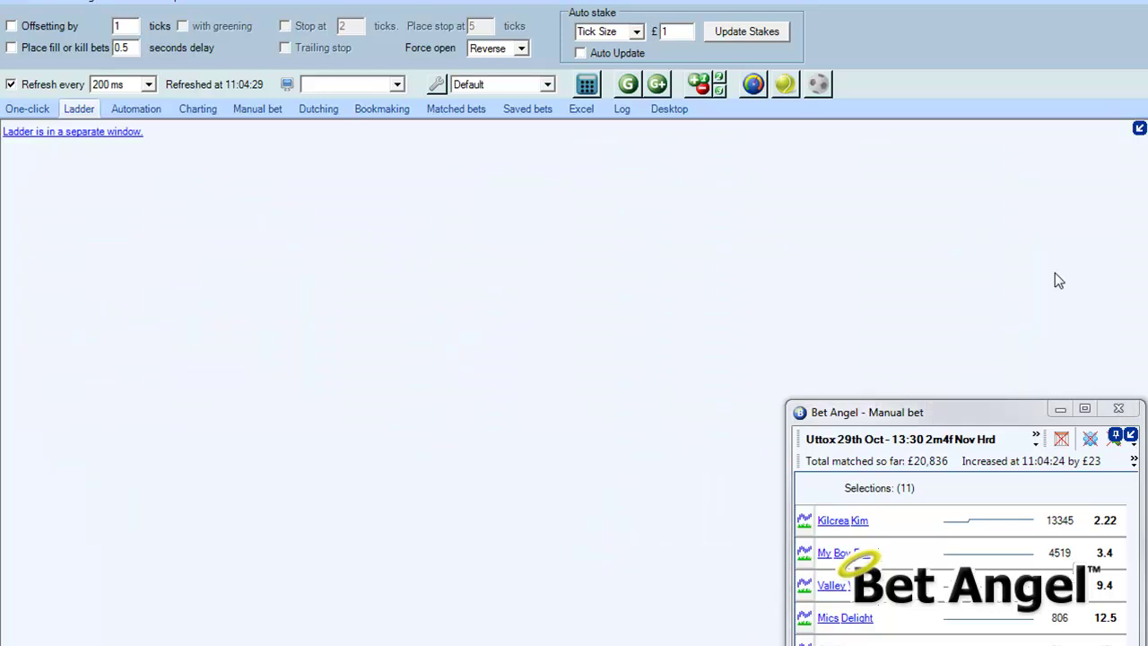
pyautogui.click(90, 133)
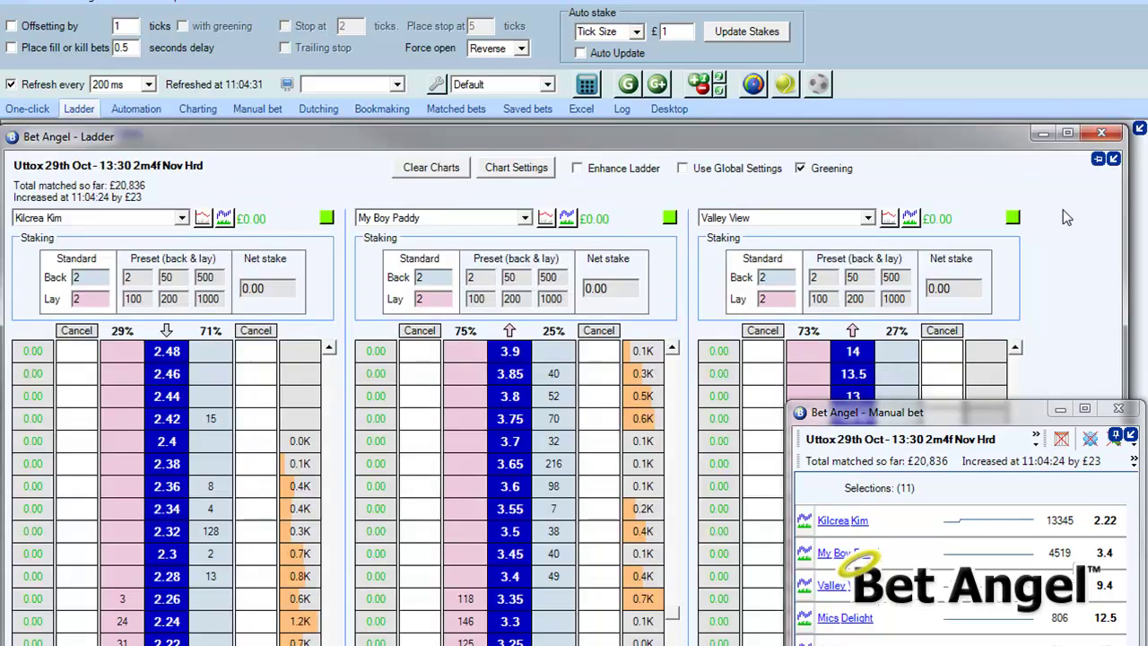
pyautogui.moveTo(1122, 200); pyautogui.dragTo(1144, 199)
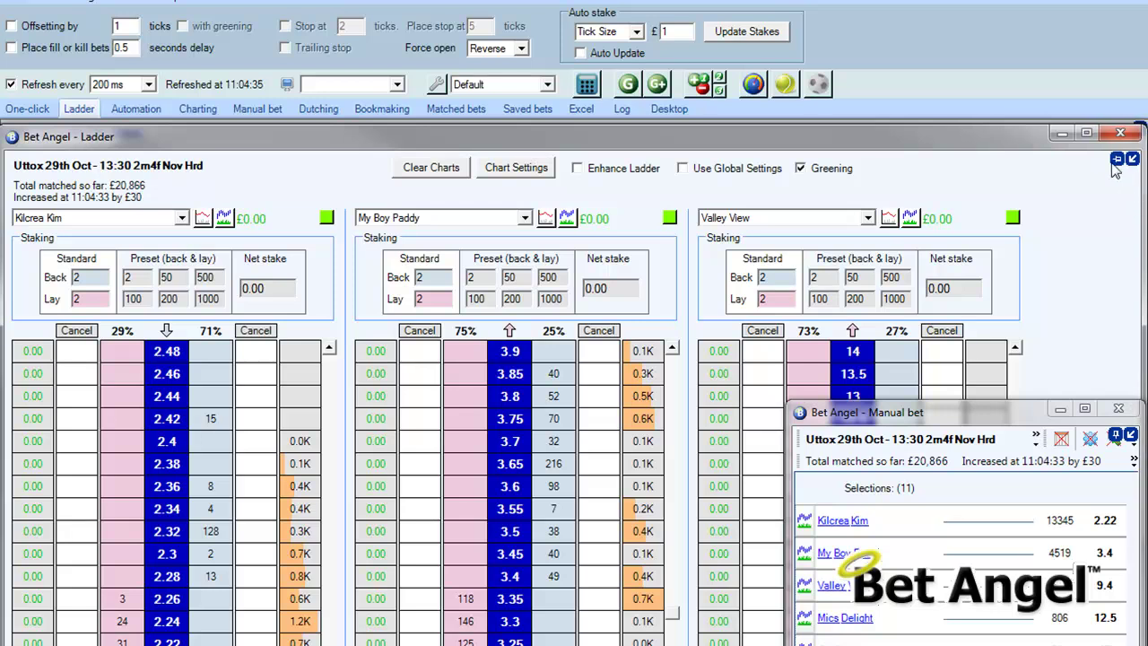
pyautogui.click(1112, 204)
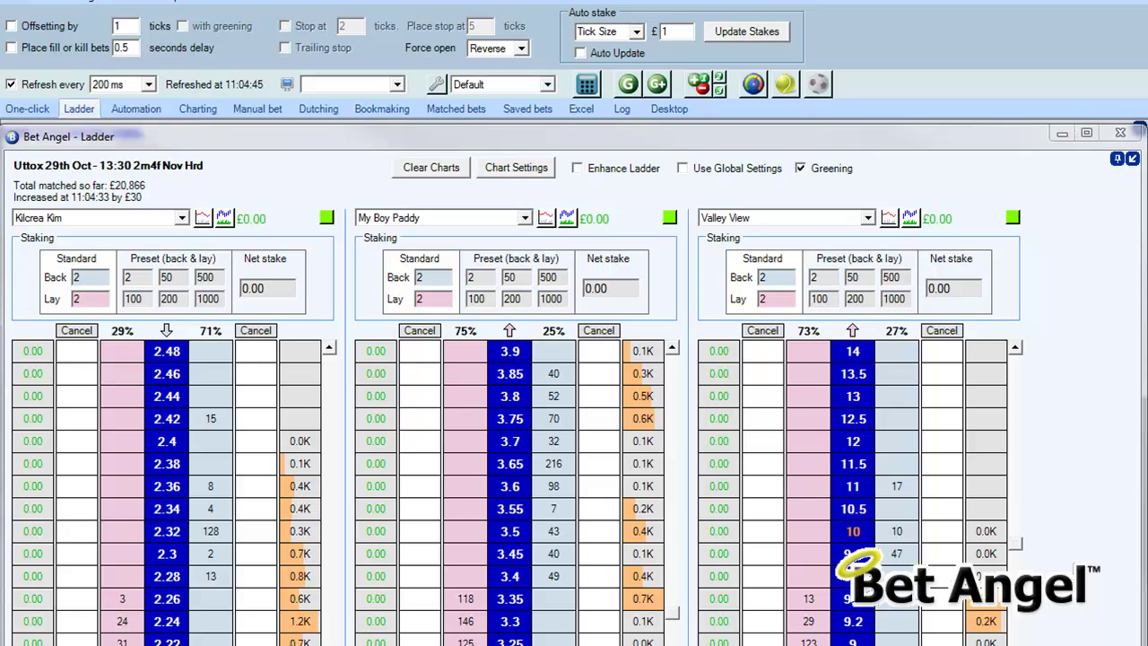
pyautogui.click(933, 487)
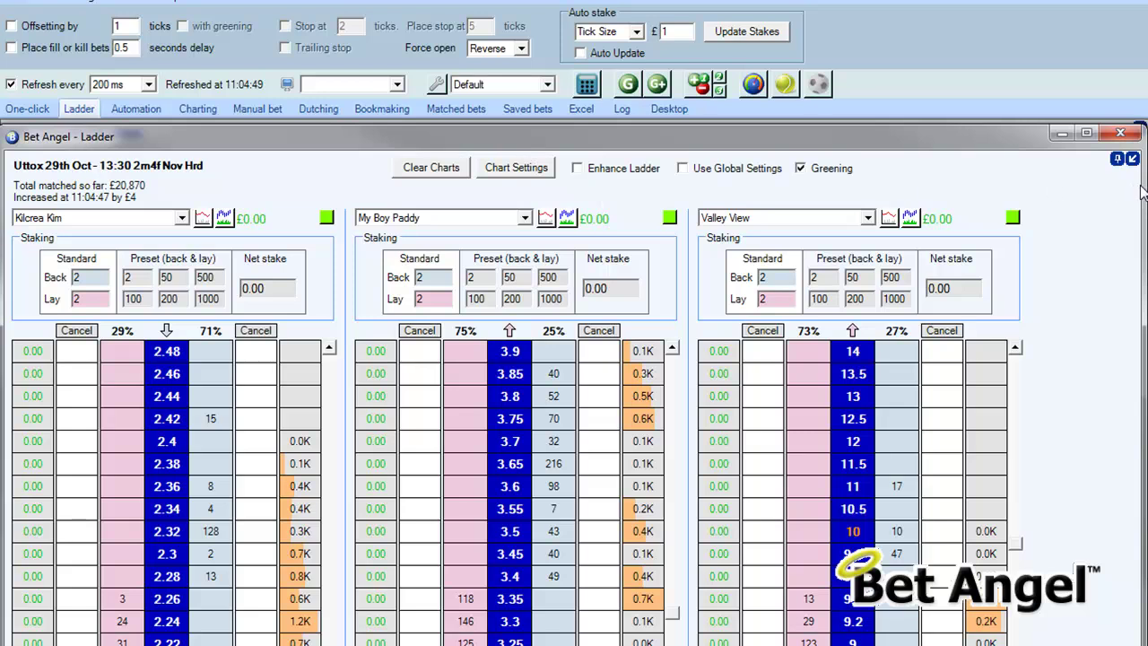
# Step: Narrow the Ladder window to two runner ladders and place Manual bet beside it at the top
pyautogui.moveTo(1144, 191); pyautogui.dragTo(764, 186)
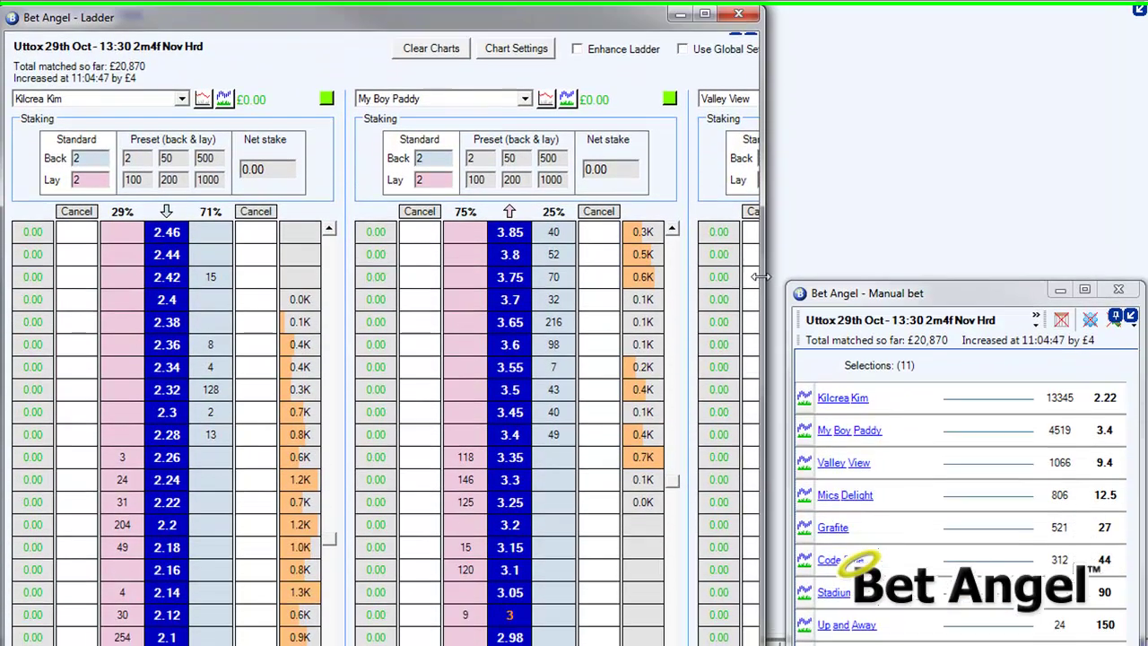
pyautogui.moveTo(762, 394); pyautogui.dragTo(709, 394)
pyautogui.moveTo(708, 269)
pyautogui.mouseDown()
pyautogui.moveTo(676, 270)
pyautogui.moveTo(706, 269)
pyautogui.mouseUp()
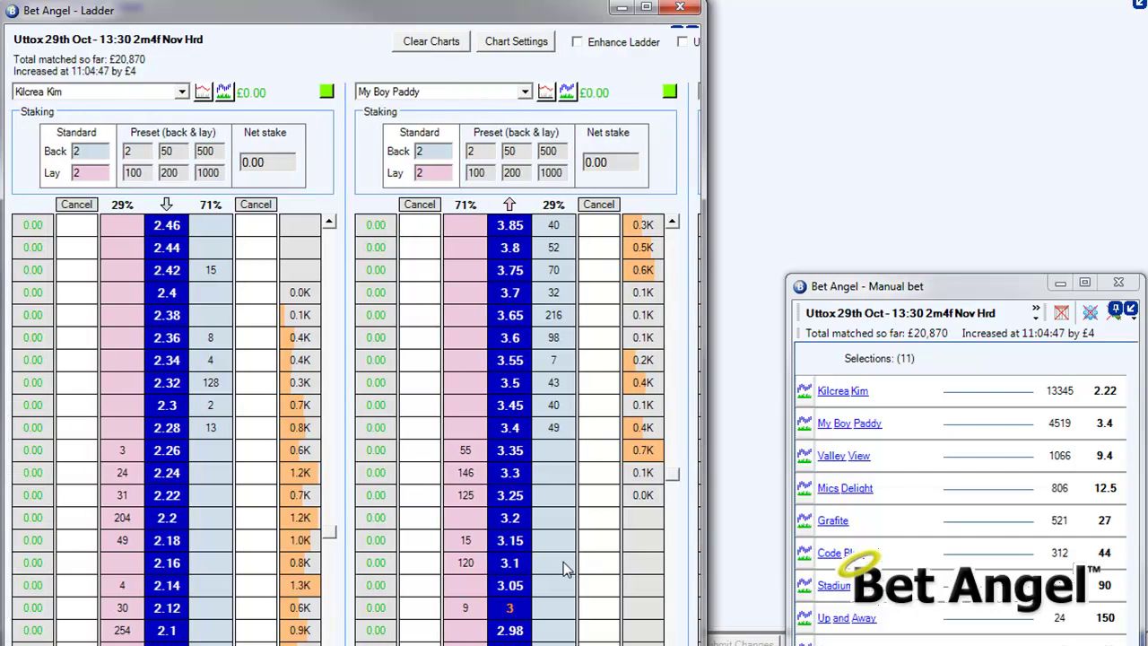
pyautogui.moveTo(705, 262); pyautogui.dragTo(695, 262)
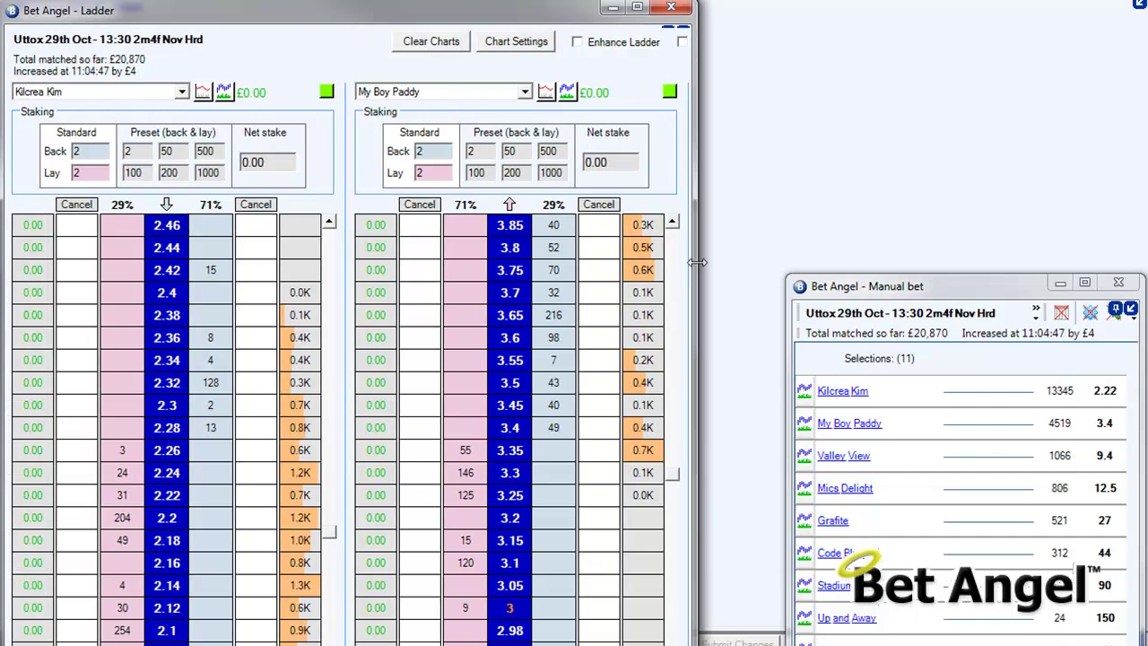
pyautogui.moveTo(927, 284); pyautogui.dragTo(841, 10)
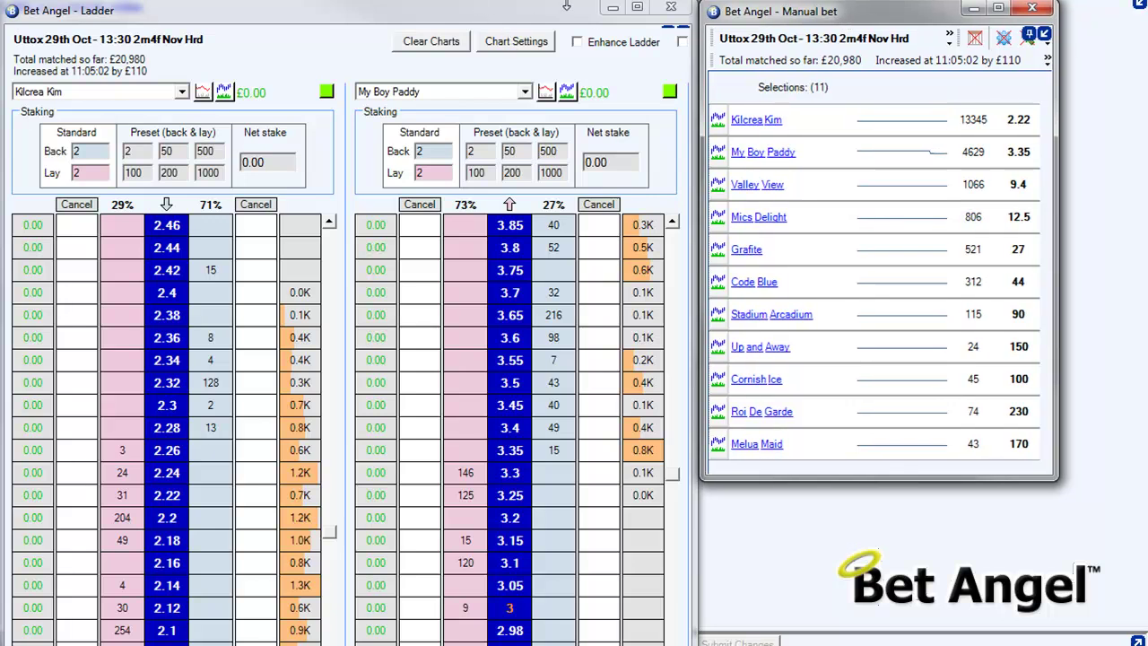
pyautogui.moveTo(839, 11); pyautogui.dragTo(839, 6)
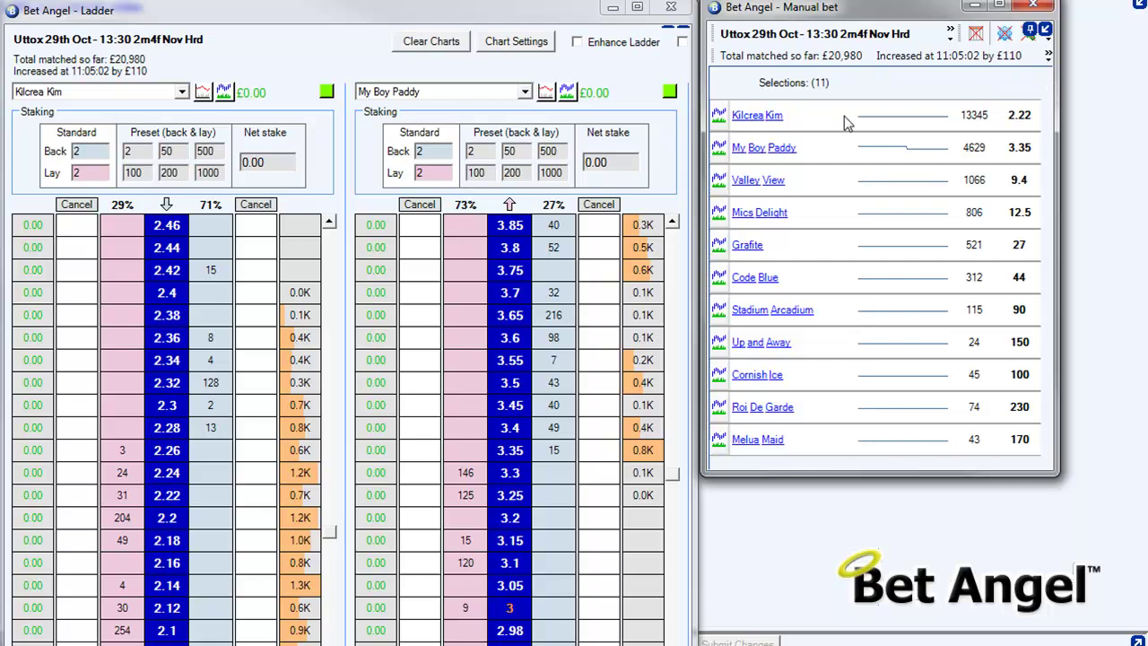
# Step: Open My Boy Paddy's Price & Volume Chart and position it at the bottom right, below Manual bet
pyautogui.click(538, 269)
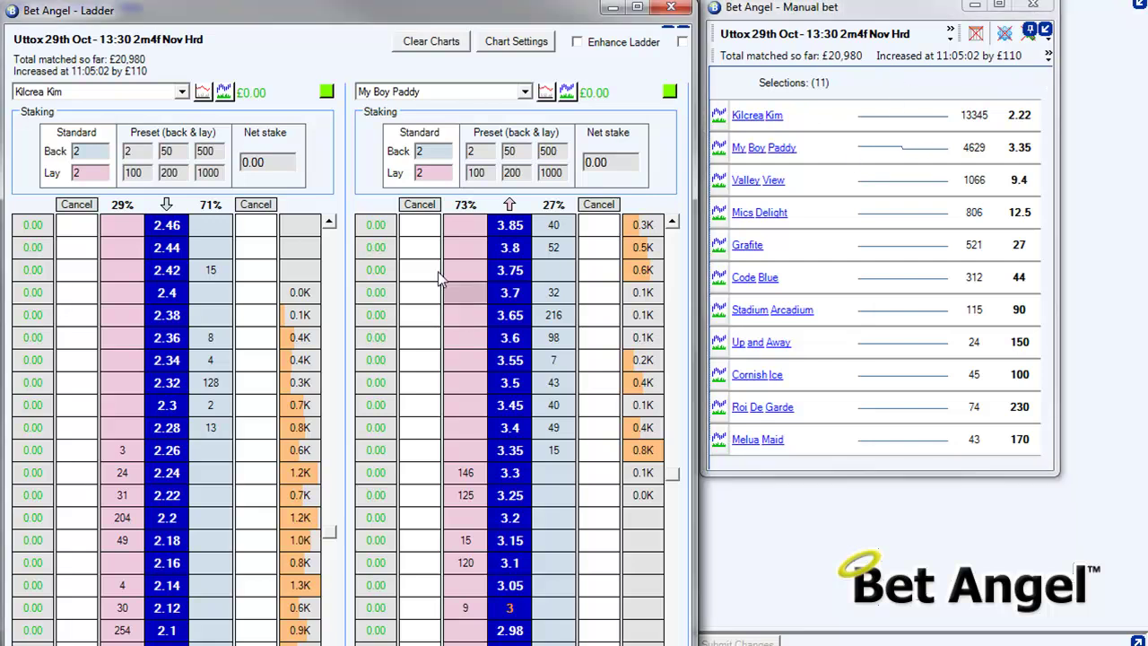
pyautogui.click(546, 92)
pyautogui.moveTo(558, 272); pyautogui.dragTo(809, 488)
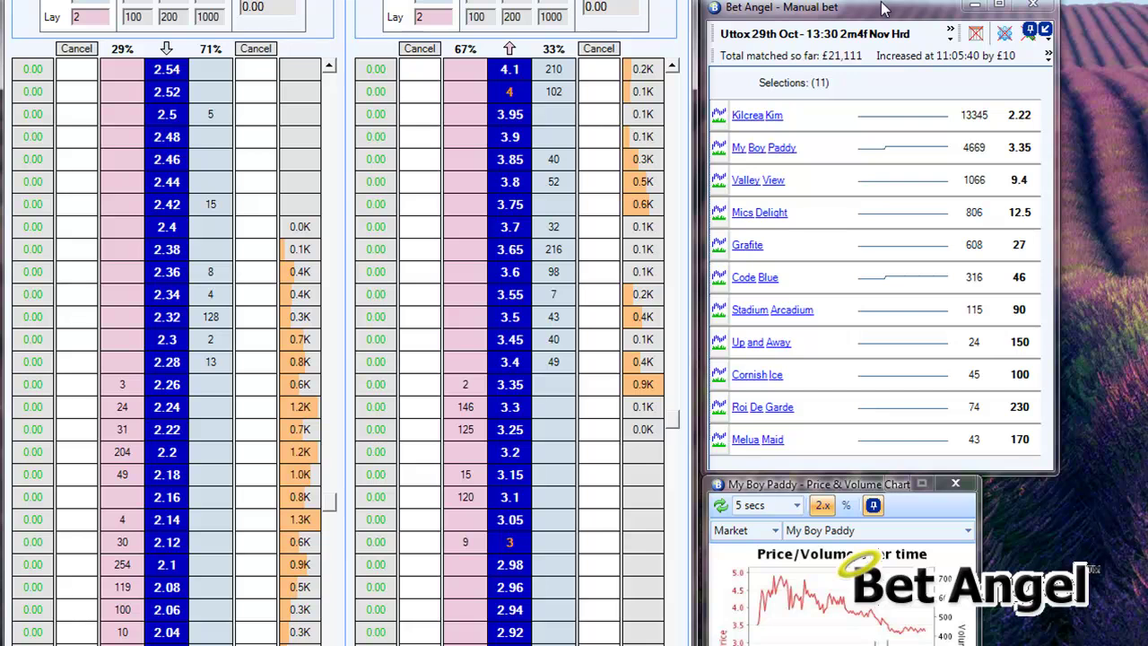
pyautogui.moveTo(883, 2); pyautogui.dragTo(876, 1)
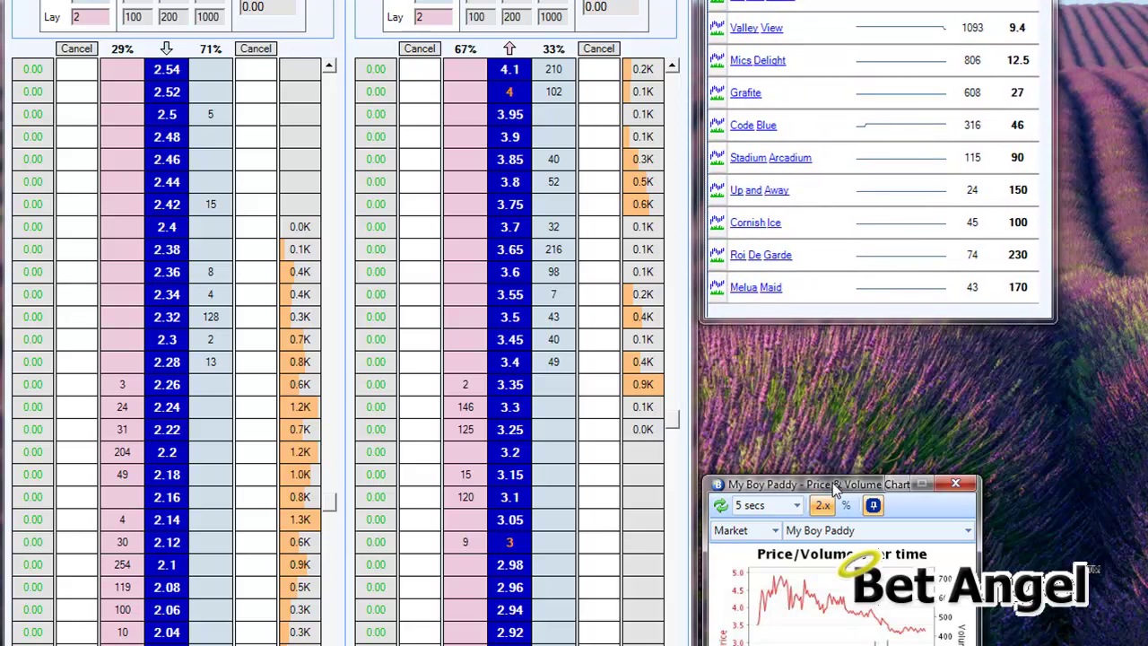
pyautogui.moveTo(838, 484); pyautogui.dragTo(838, 404)
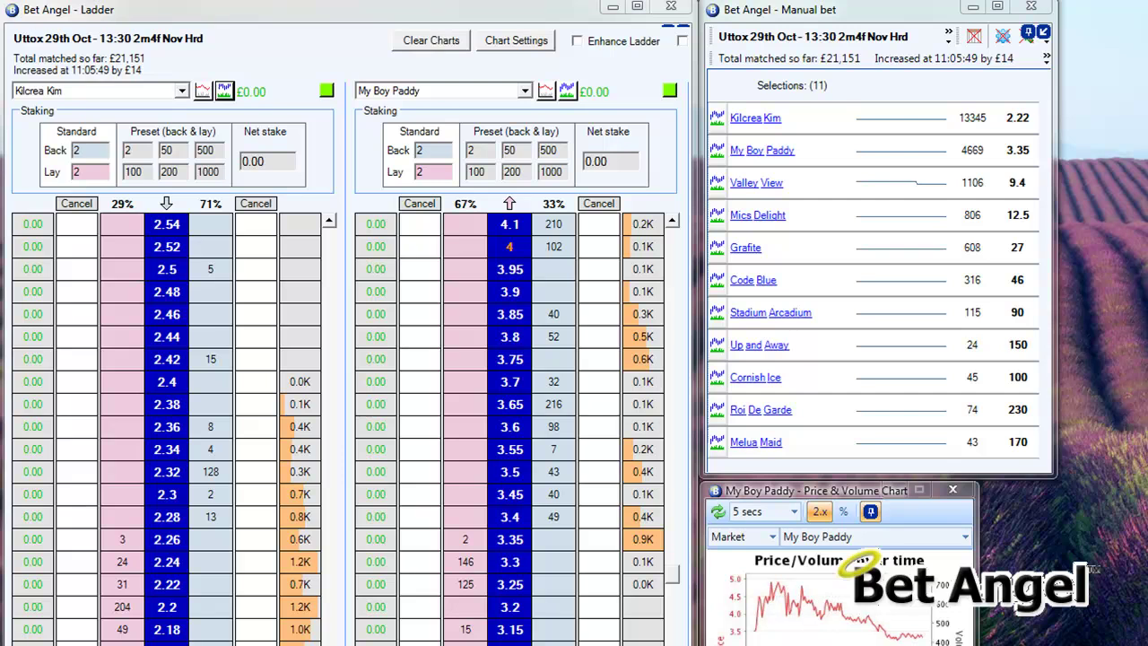
# Step: Open Kilcrea Kim's line chart and stack it below the My Boy Paddy chart on the right
pyautogui.click(224, 92)
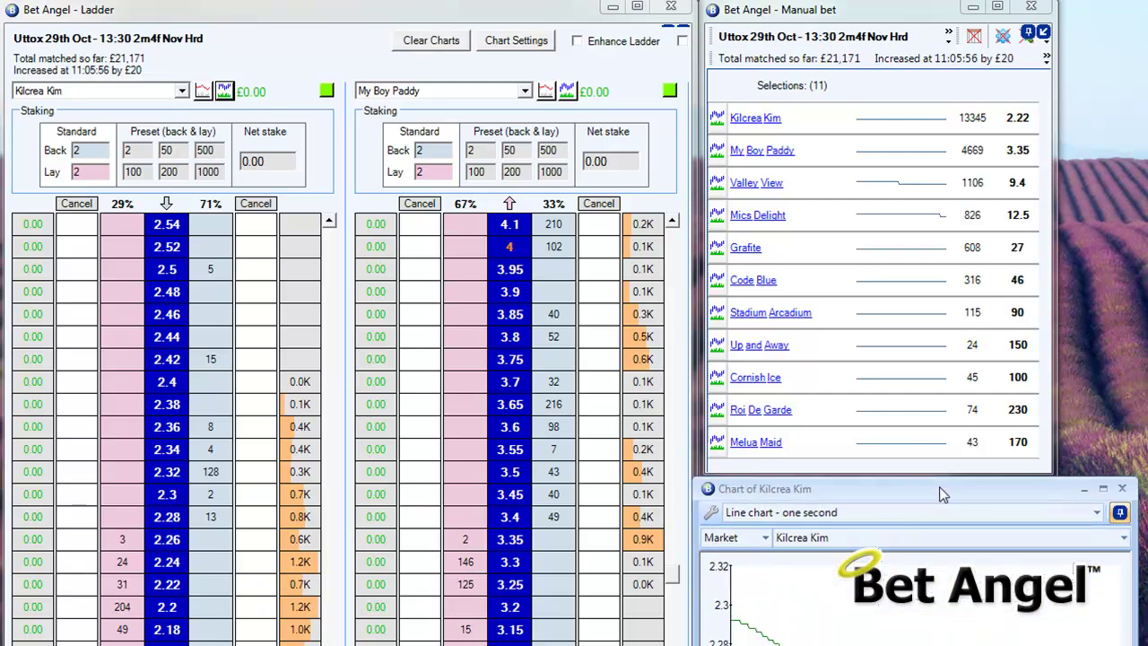
pyautogui.moveTo(942, 494); pyautogui.dragTo(942, 494)
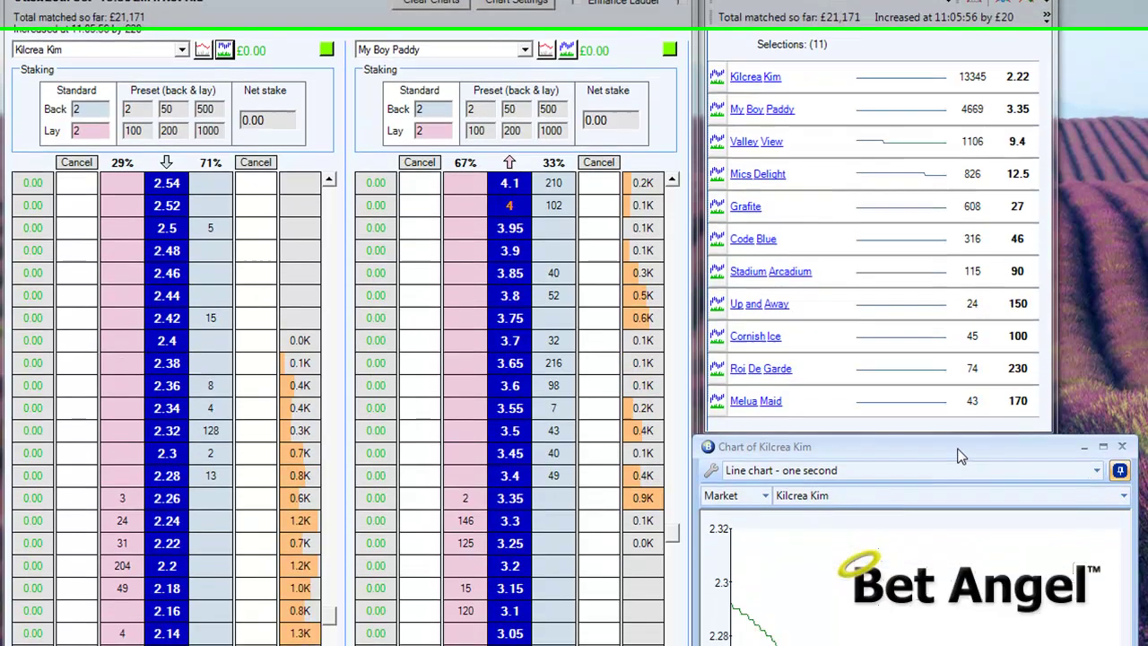
pyautogui.moveTo(983, 494); pyautogui.dragTo(619, 510)
pyautogui.moveTo(619, 438); pyautogui.dragTo(626, 438)
pyautogui.moveTo(839, 423); pyautogui.dragTo(1009, 197)
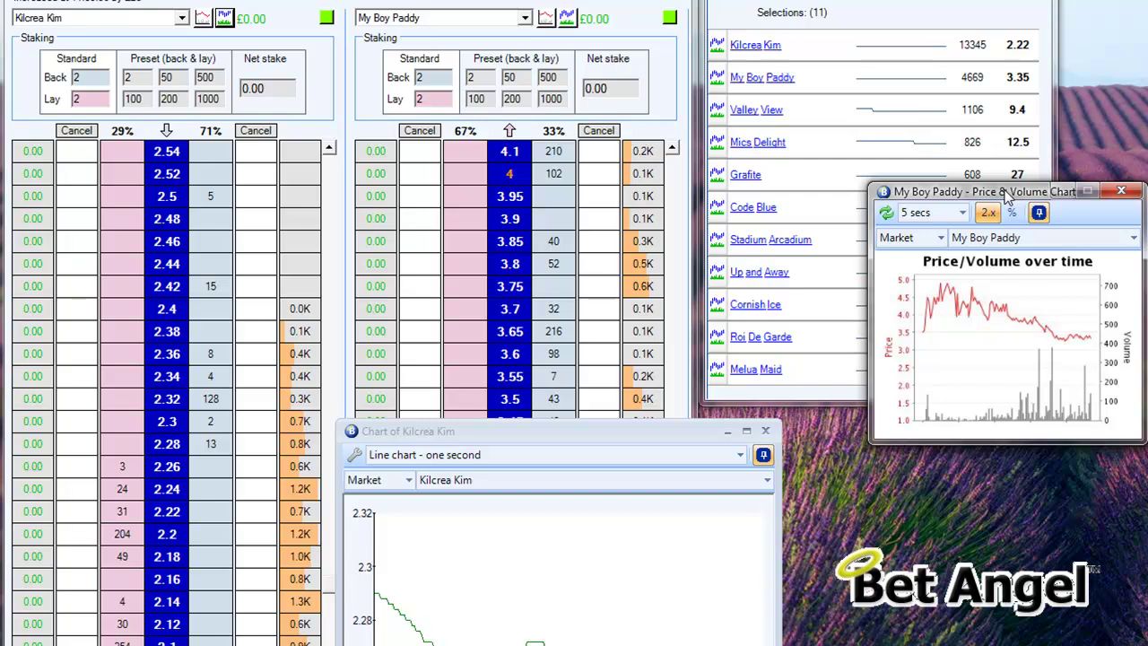
pyautogui.moveTo(621, 432); pyautogui.dragTo(991, 427)
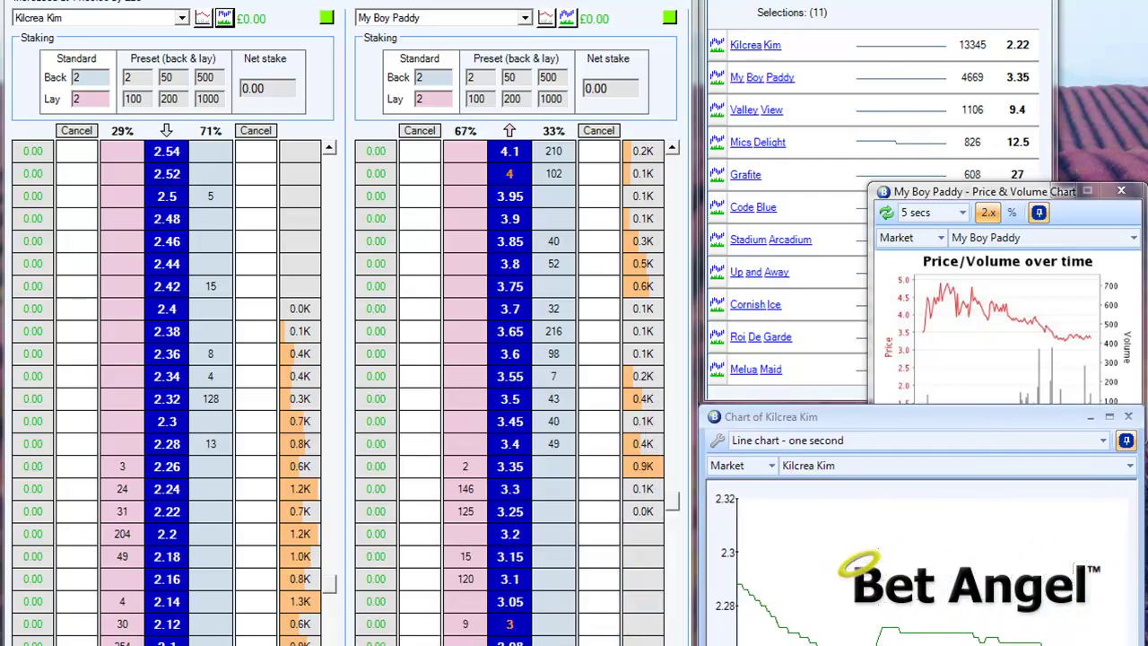
pyautogui.click(683, 308)
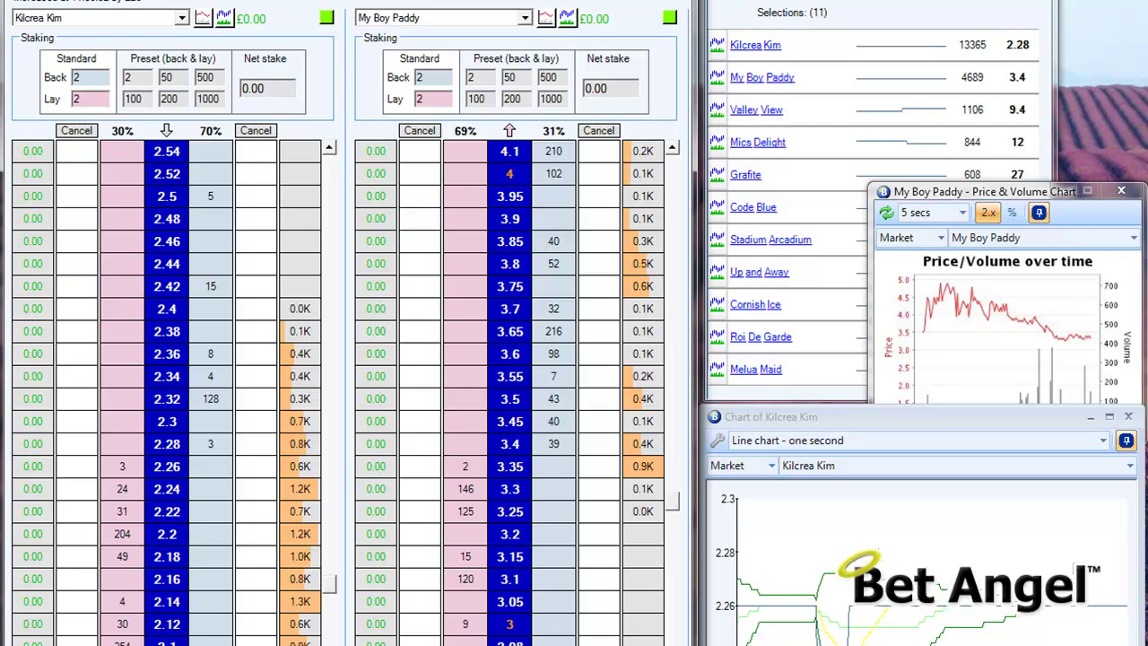
# Step: Minimise the Ladder, Manual bet, My Boy Paddy and Kilcrea Kim windows
pyautogui.hotkey('alt', 'F4')
pyautogui.hotkey('alt', 'F4')
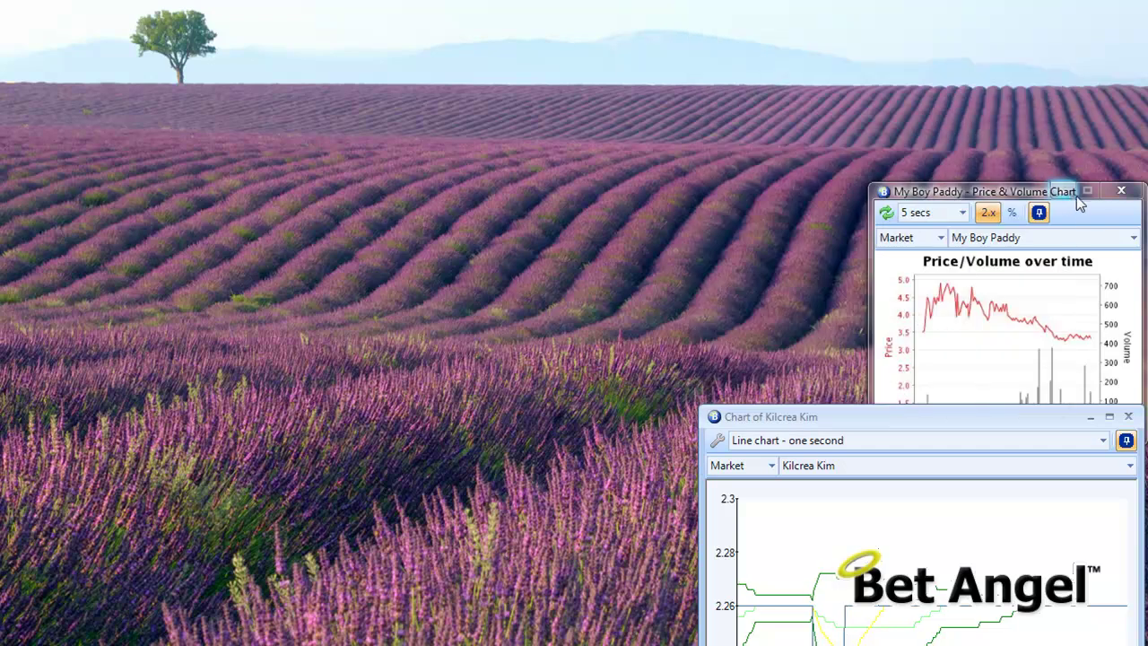
pyautogui.click(1070, 193)
pyautogui.click(1090, 417)
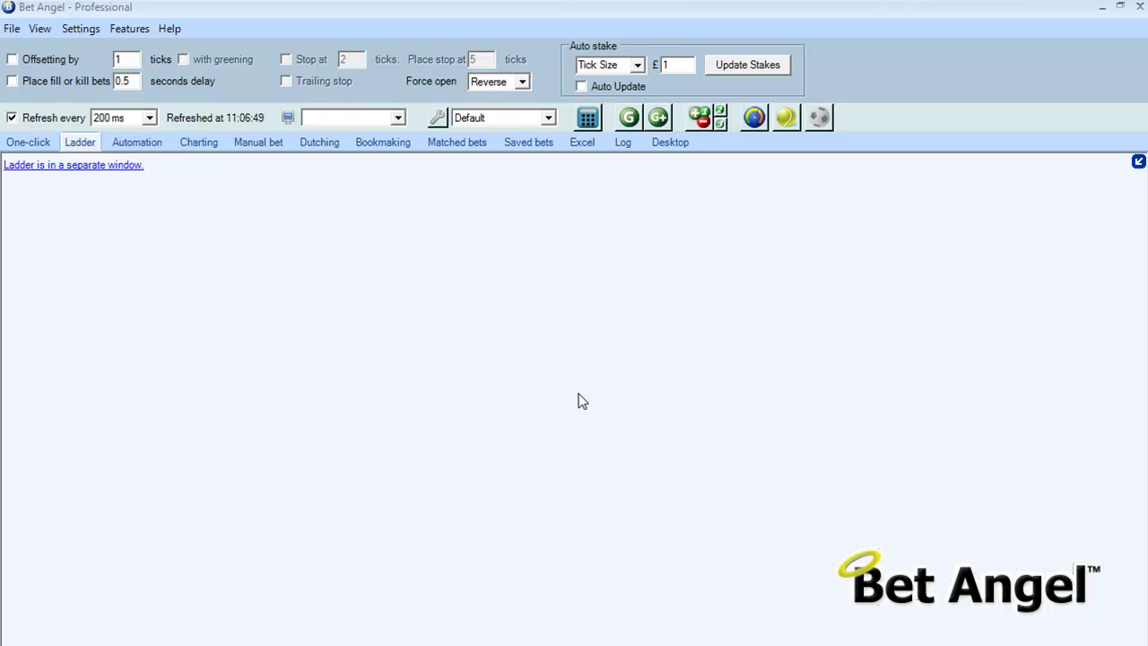
# Step: Save the window arrangement as the screen layout 'My ladder layout'
pyautogui.click(40, 33)
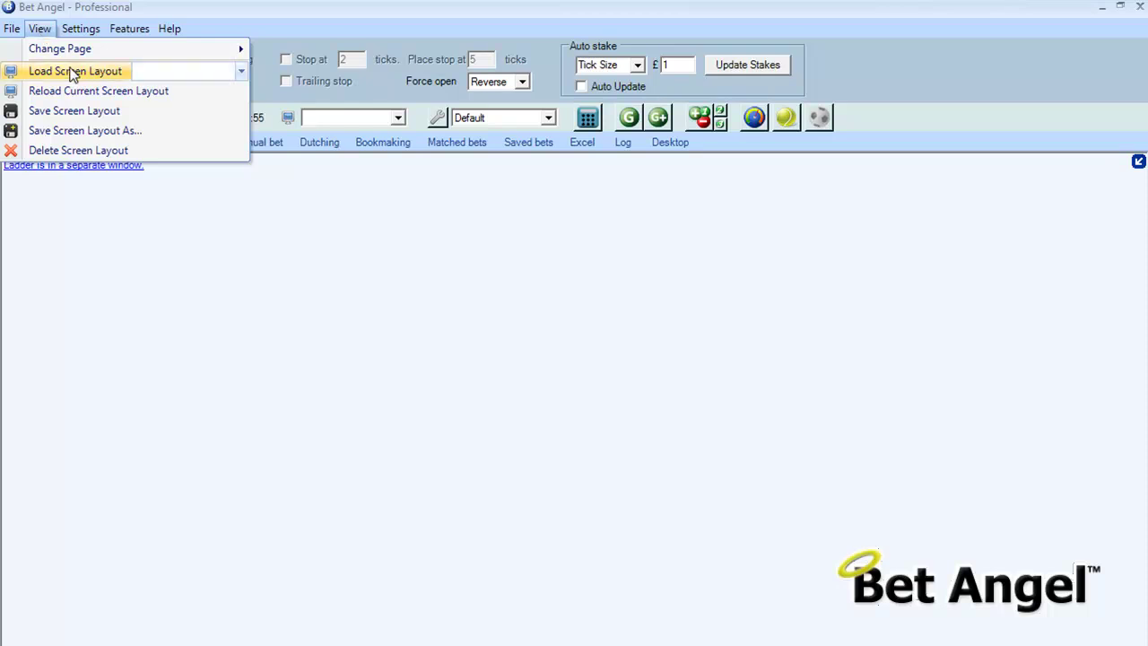
pyautogui.click(101, 134)
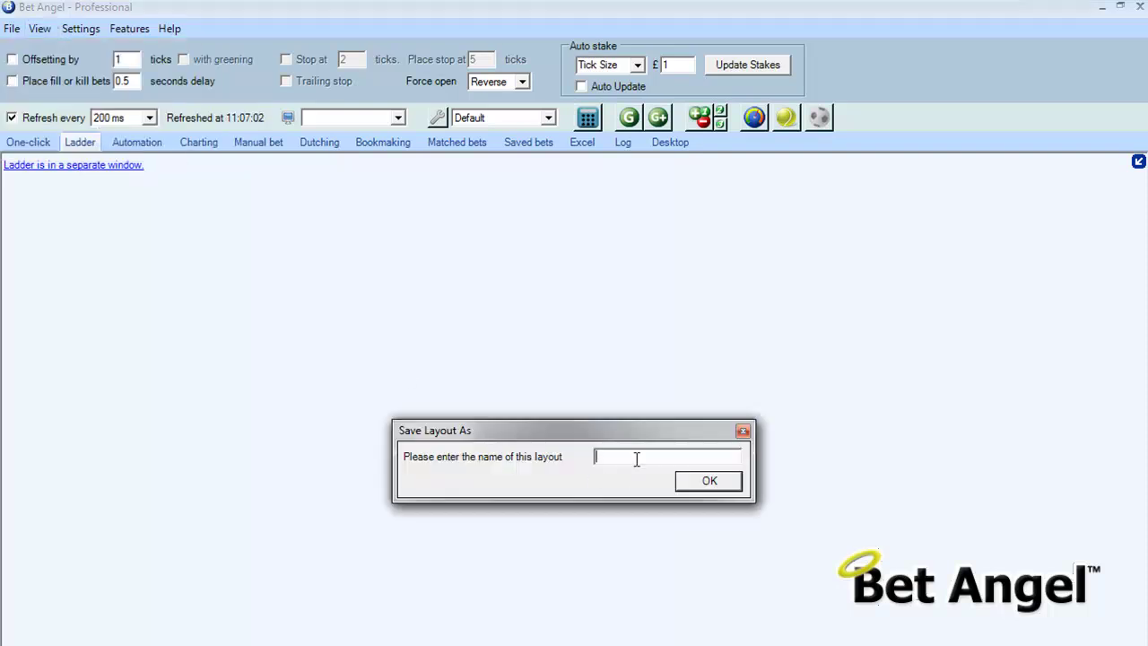
pyautogui.write('My ladder layout')
pyautogui.click(708, 488)
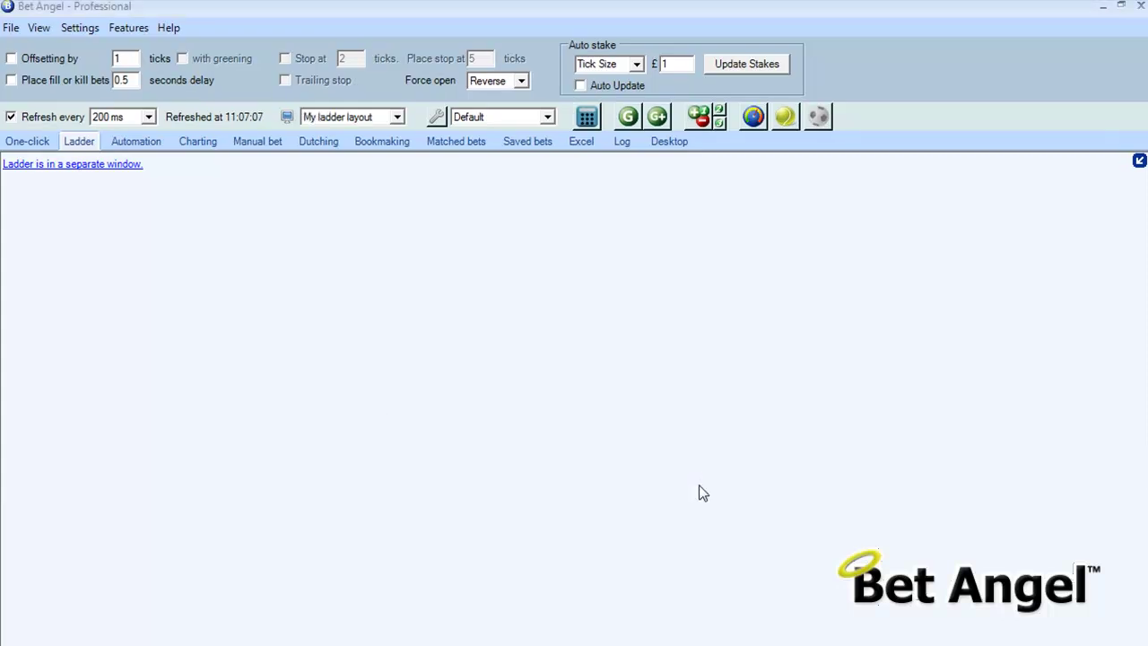
# Step: Switch to the Default screen layout from the layout dropdown
pyautogui.click(396, 117)
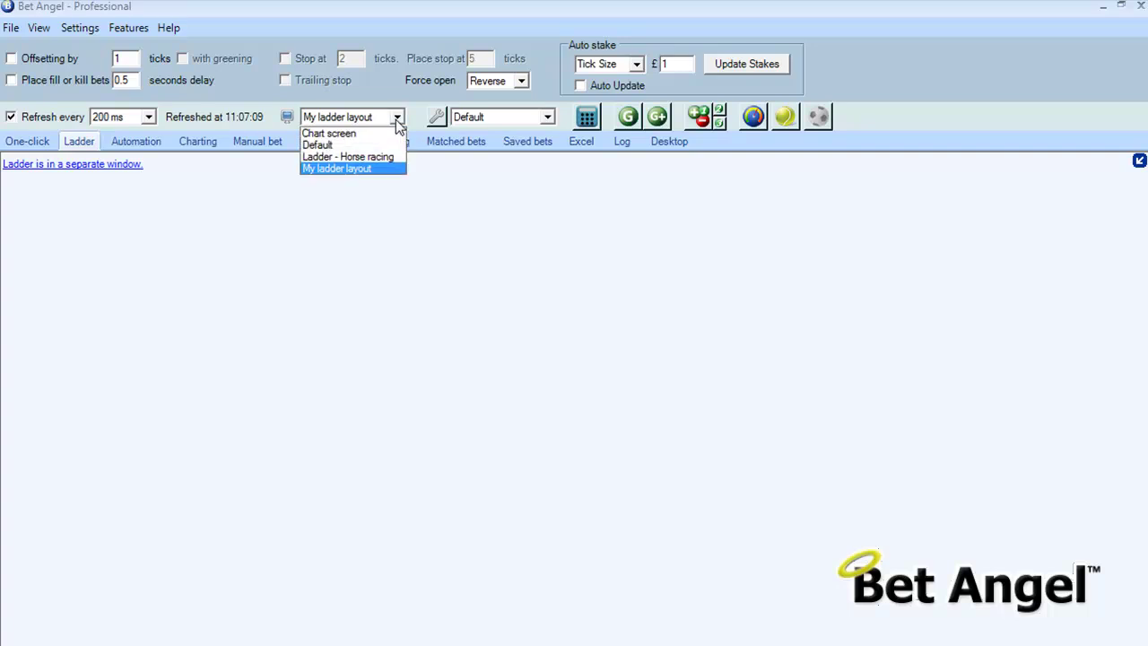
pyautogui.click(357, 145)
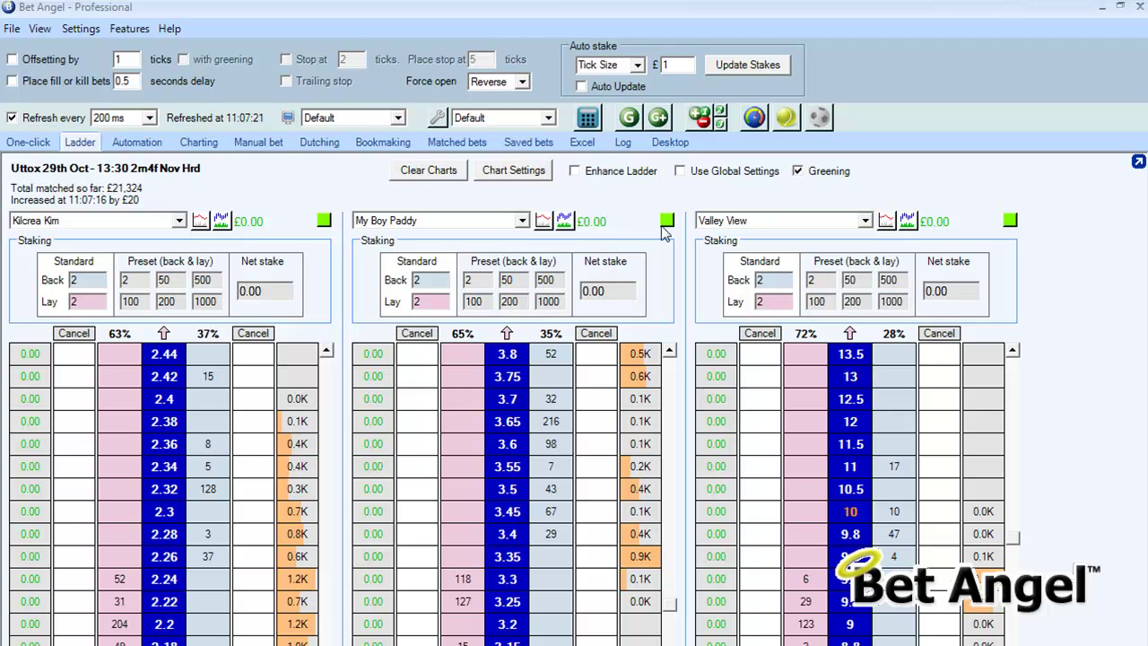
pyautogui.click(399, 117)
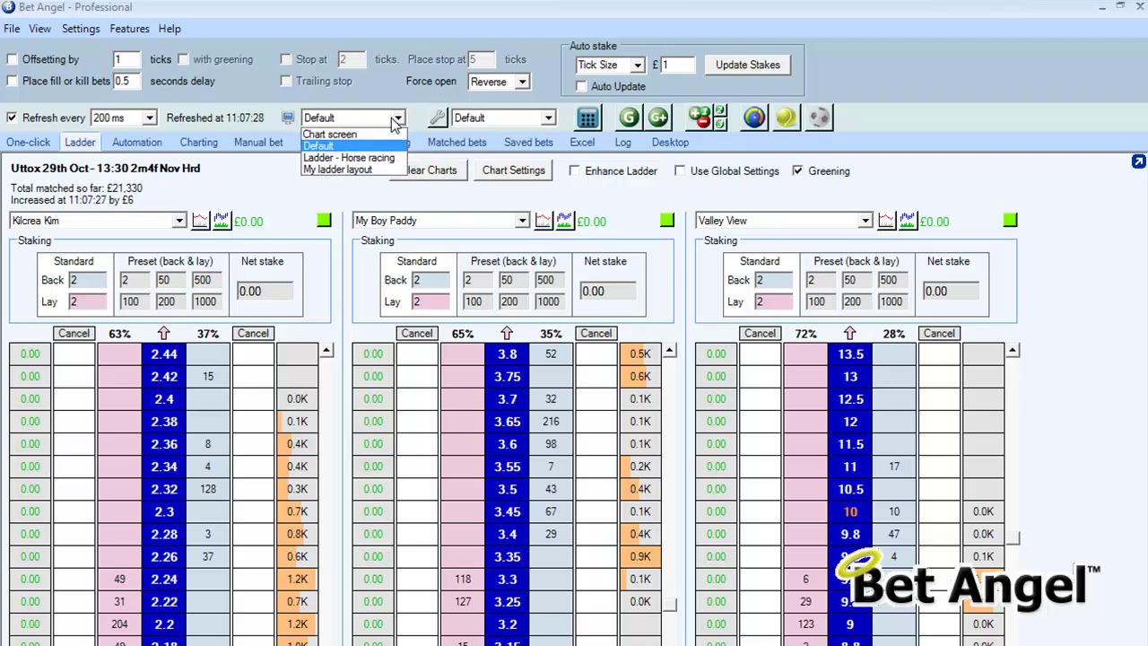
# Step: Load a different saved screen layout from the layout list
pyautogui.click(339, 170)
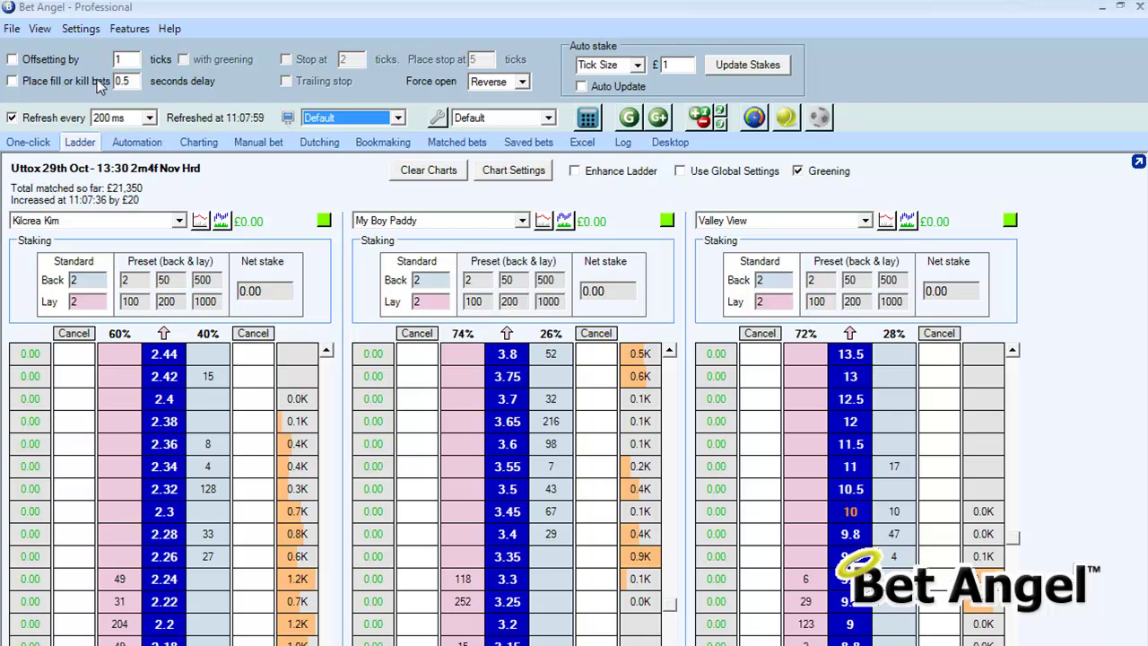
# Step: Resave the current screen layout from the View menu, then load the My ladder layout
pyautogui.click(39, 28)
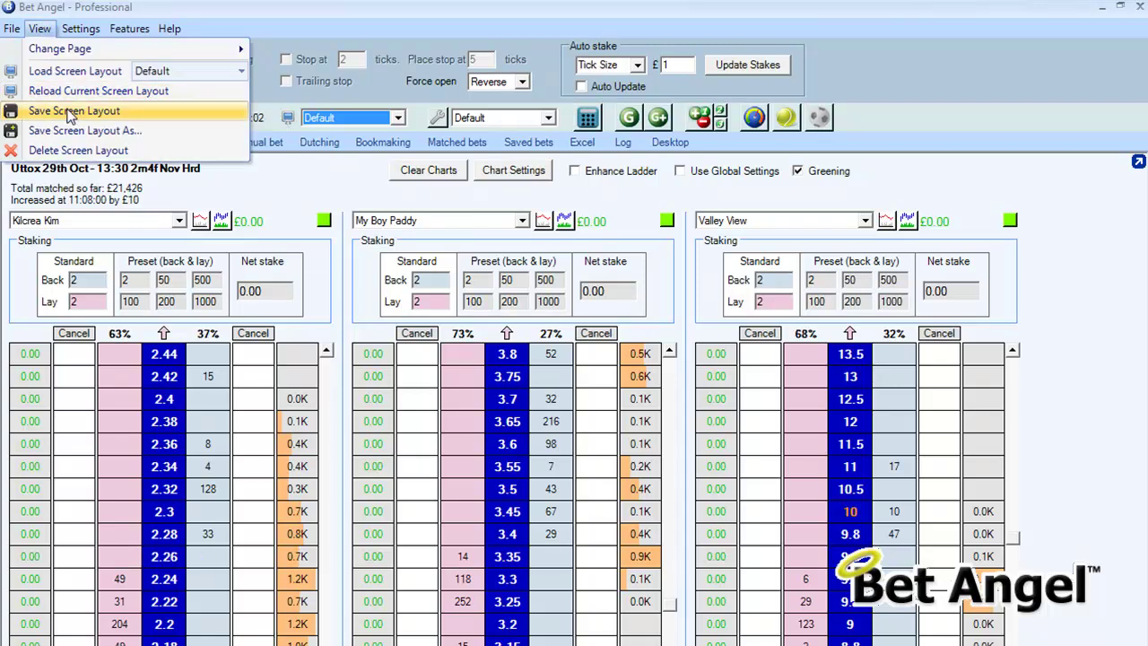
pyautogui.click(69, 111)
pyautogui.click(352, 118)
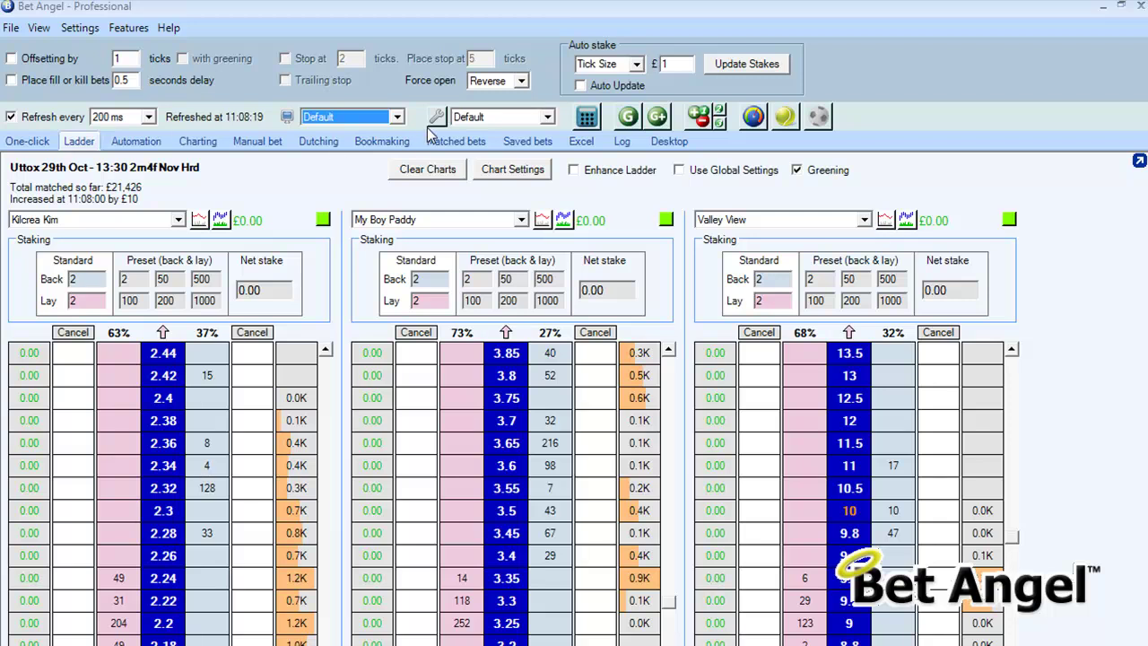
pyautogui.click(399, 118)
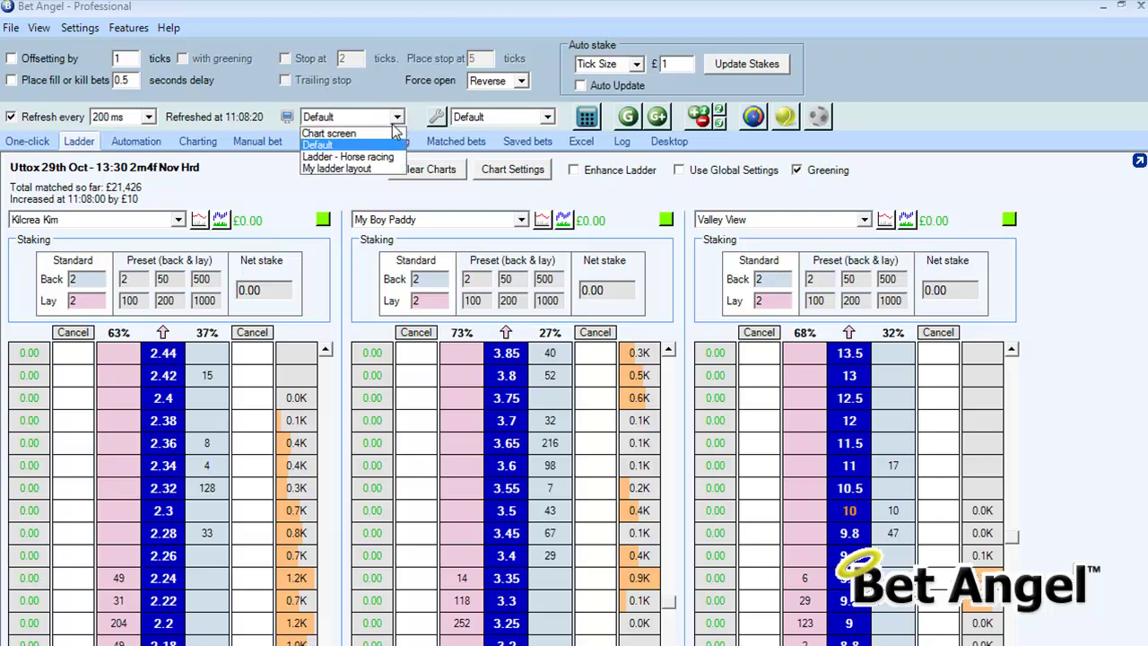
pyautogui.click(362, 169)
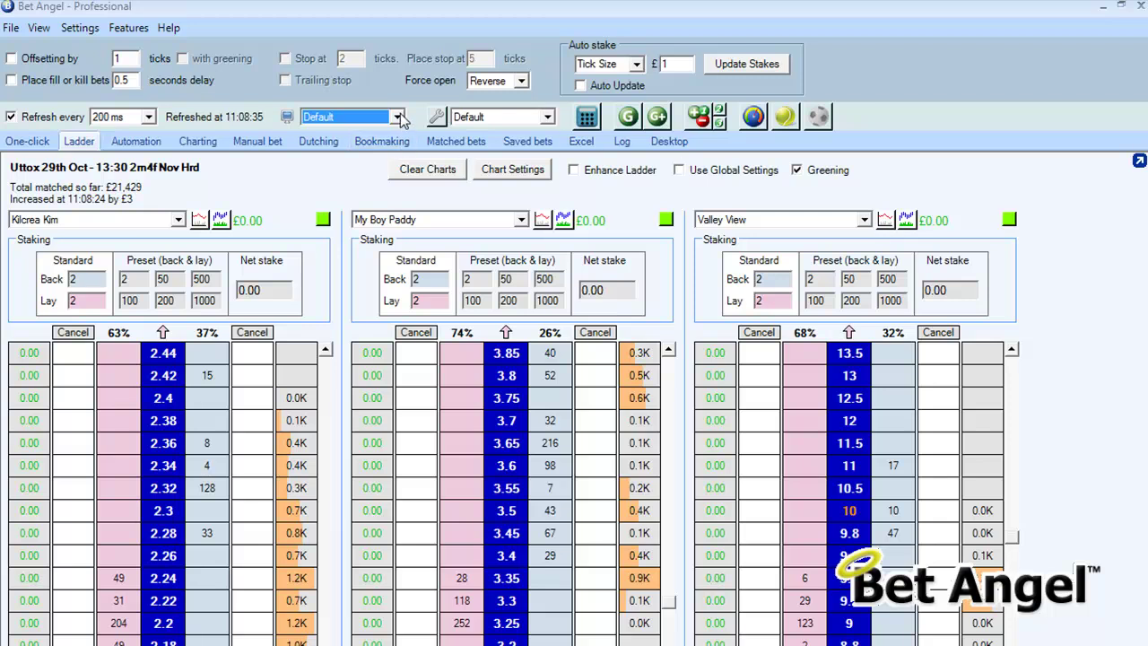
pyautogui.click(39, 28)
pyautogui.click(53, 130)
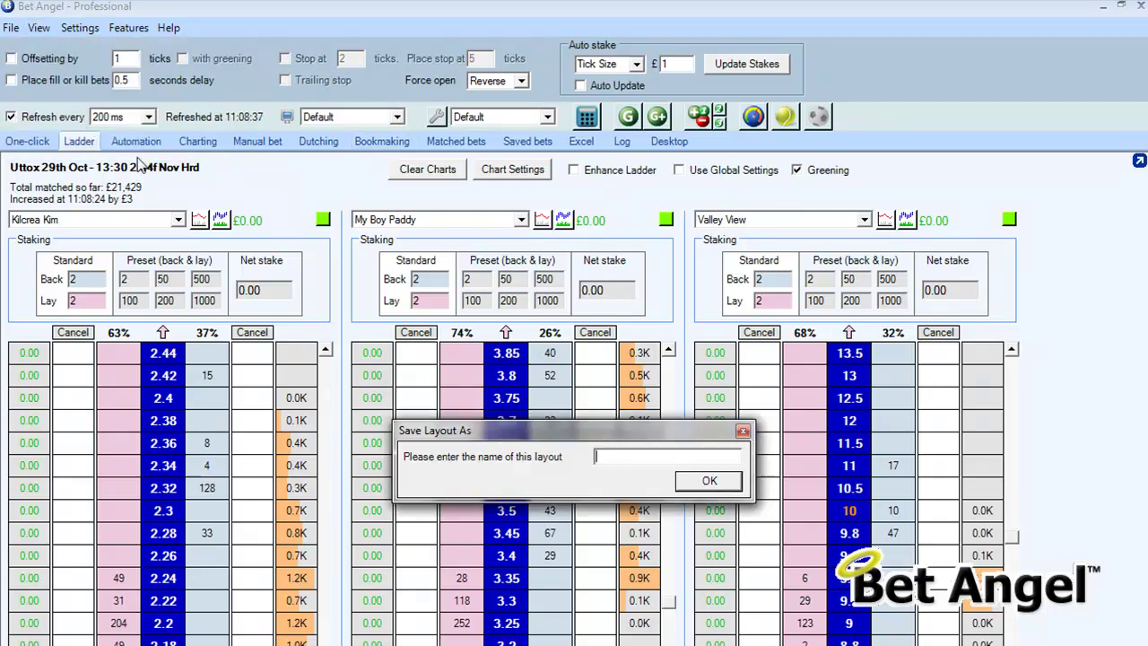
pyautogui.write('Tennis')
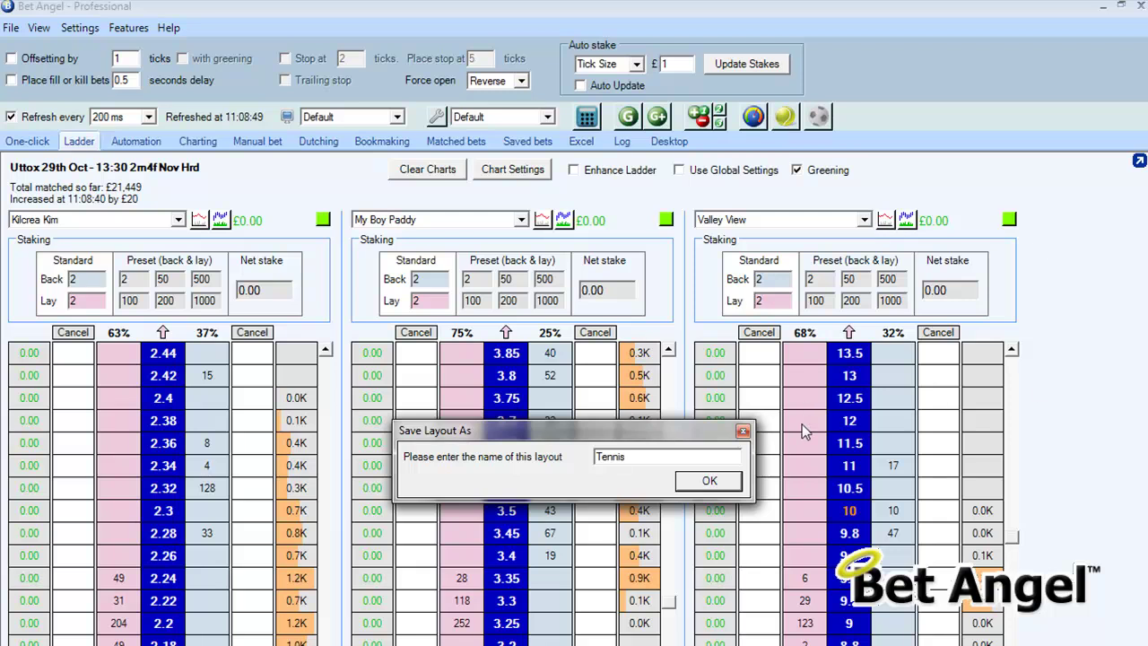
pyautogui.click(743, 432)
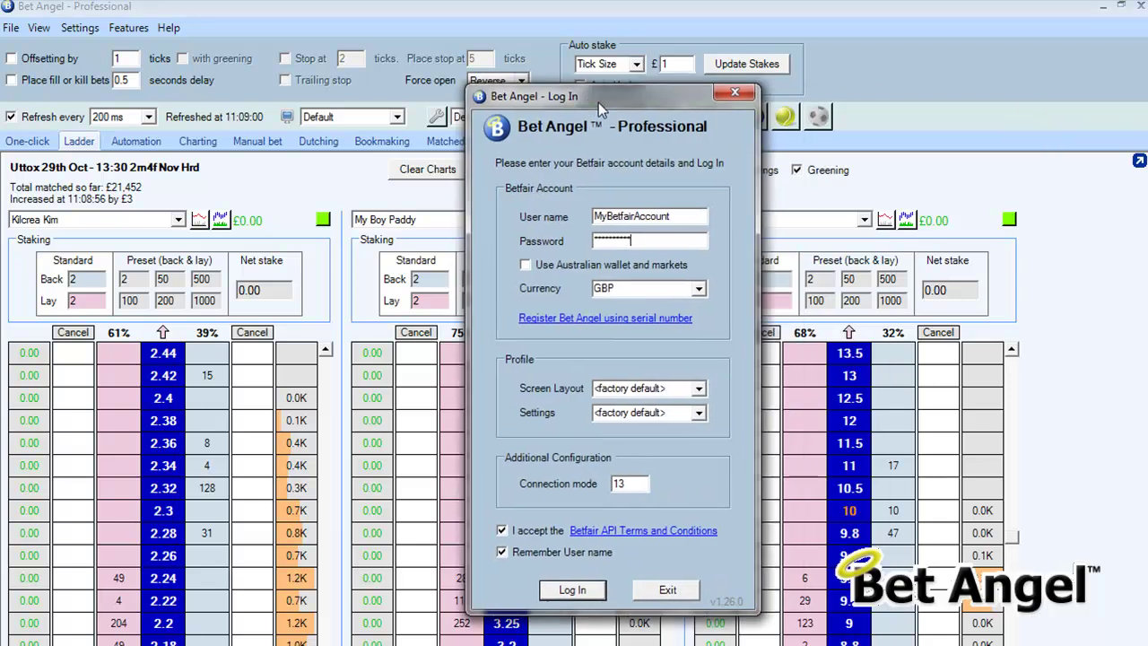
# Step: Drag the Bet Angel log-in window lower on the screen
pyautogui.moveTo(574, 57); pyautogui.dragTo(562, 155)
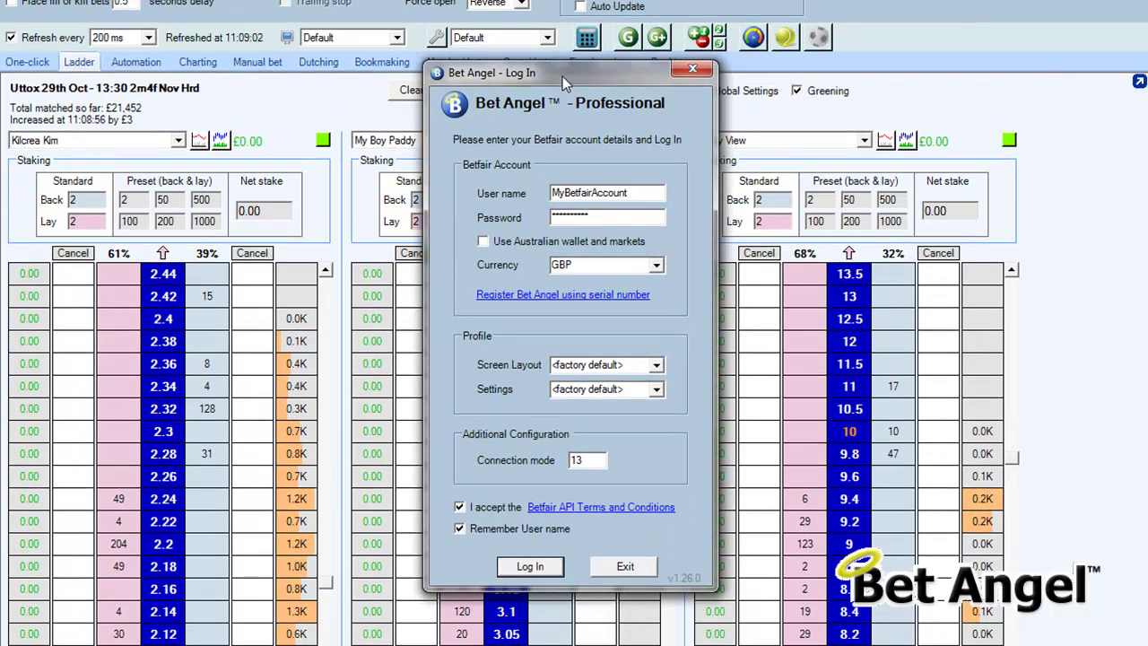